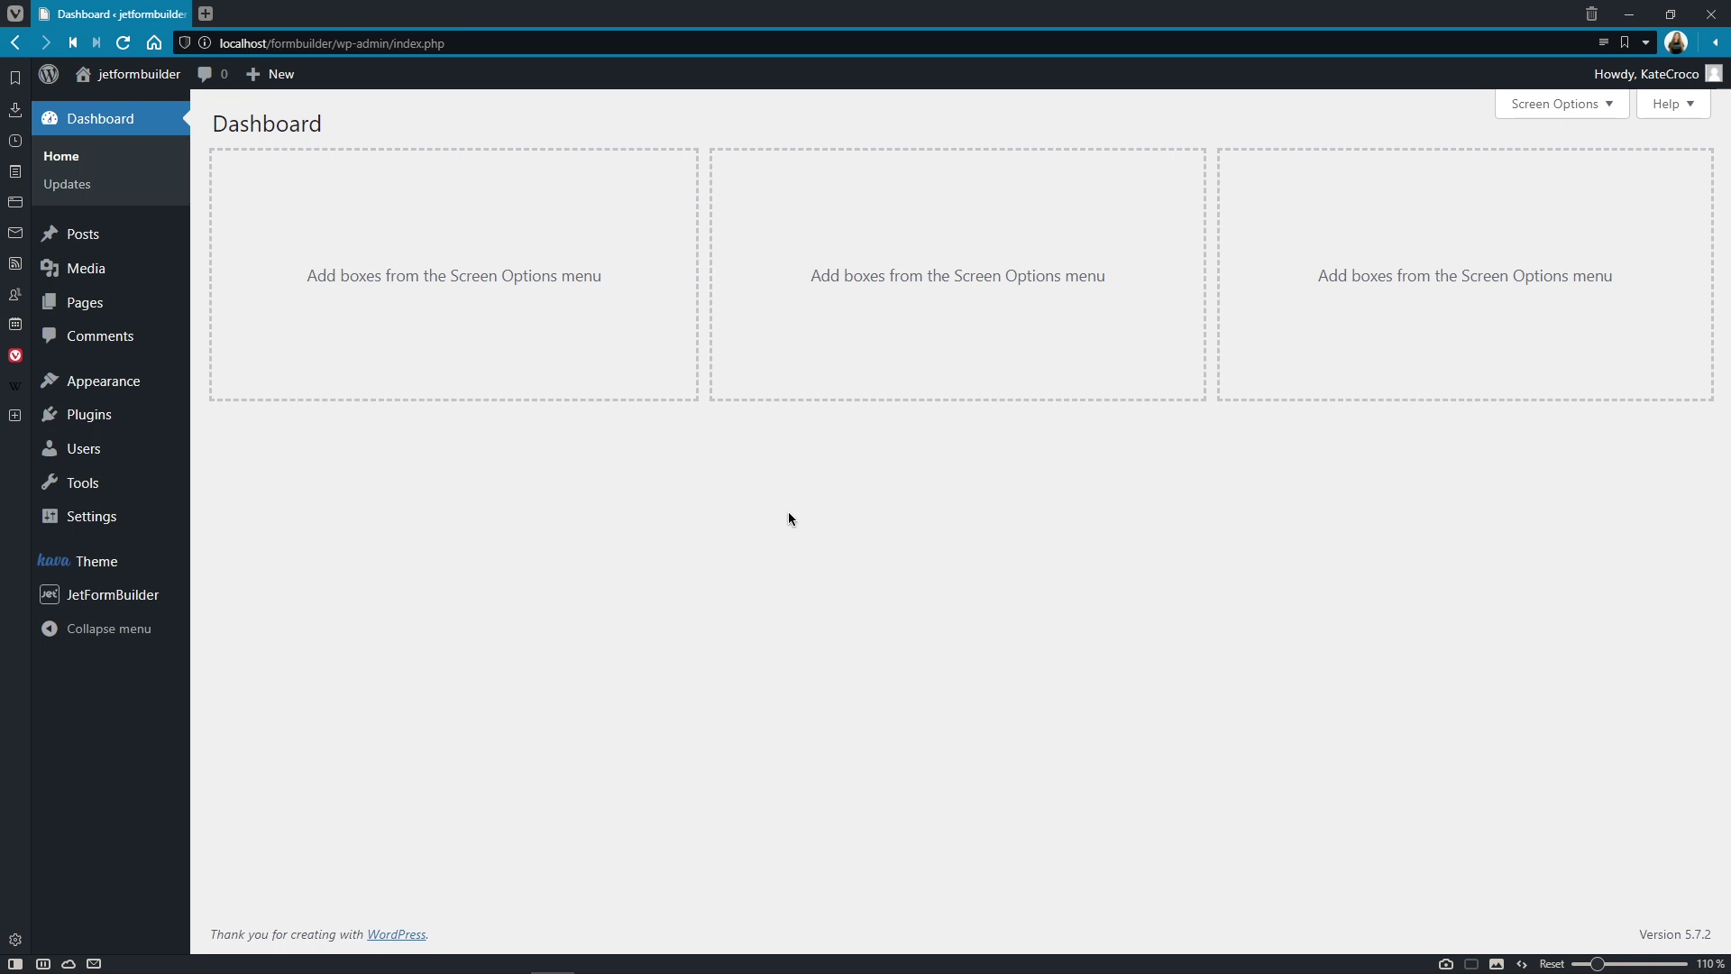
Open the JetFormBuilder Addons page and scroll through the PRO addon cards
mouse_move(165, 599)
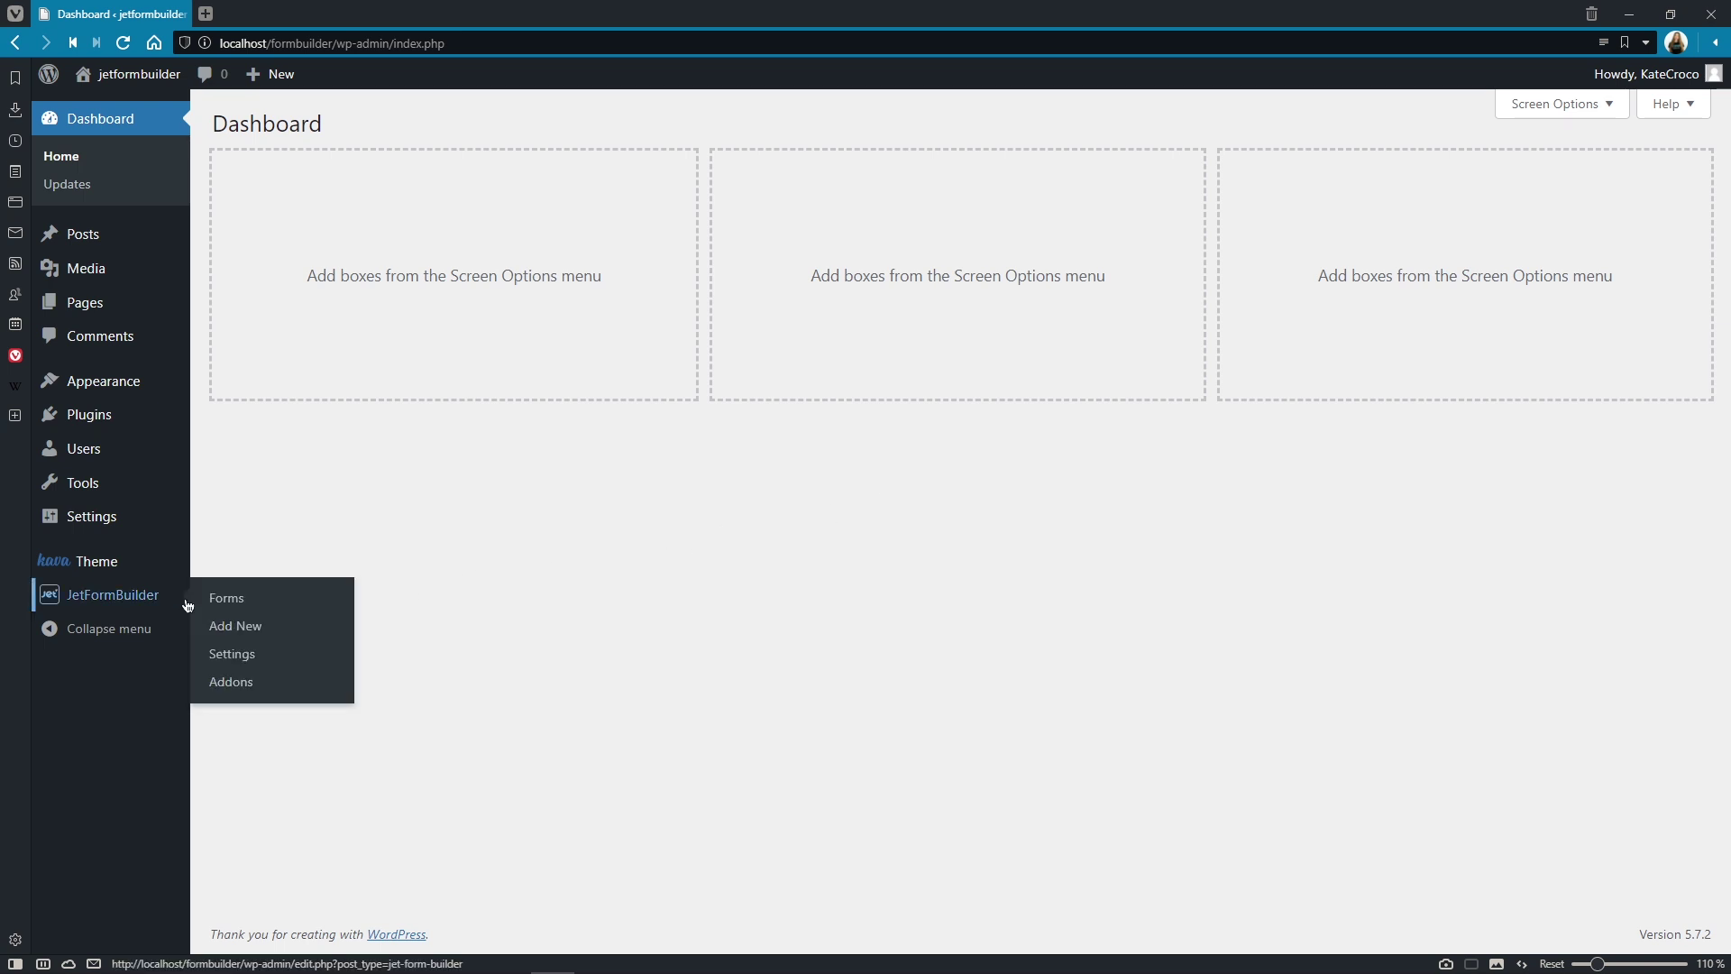
click(265, 657)
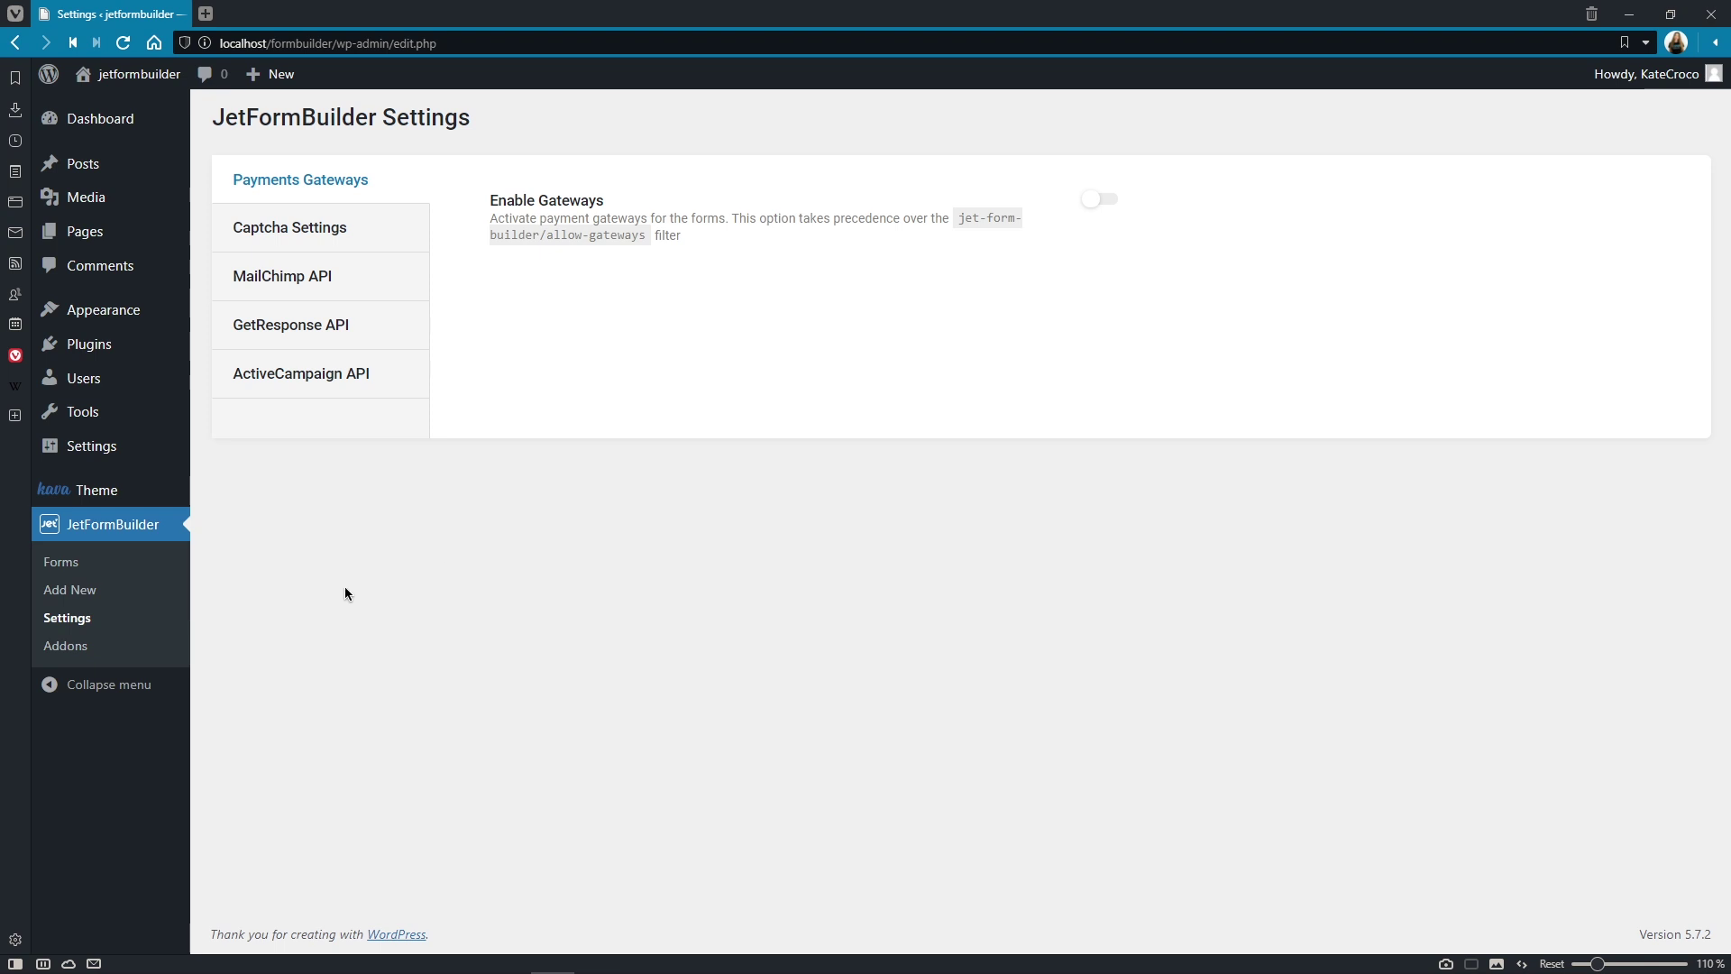
click(65, 645)
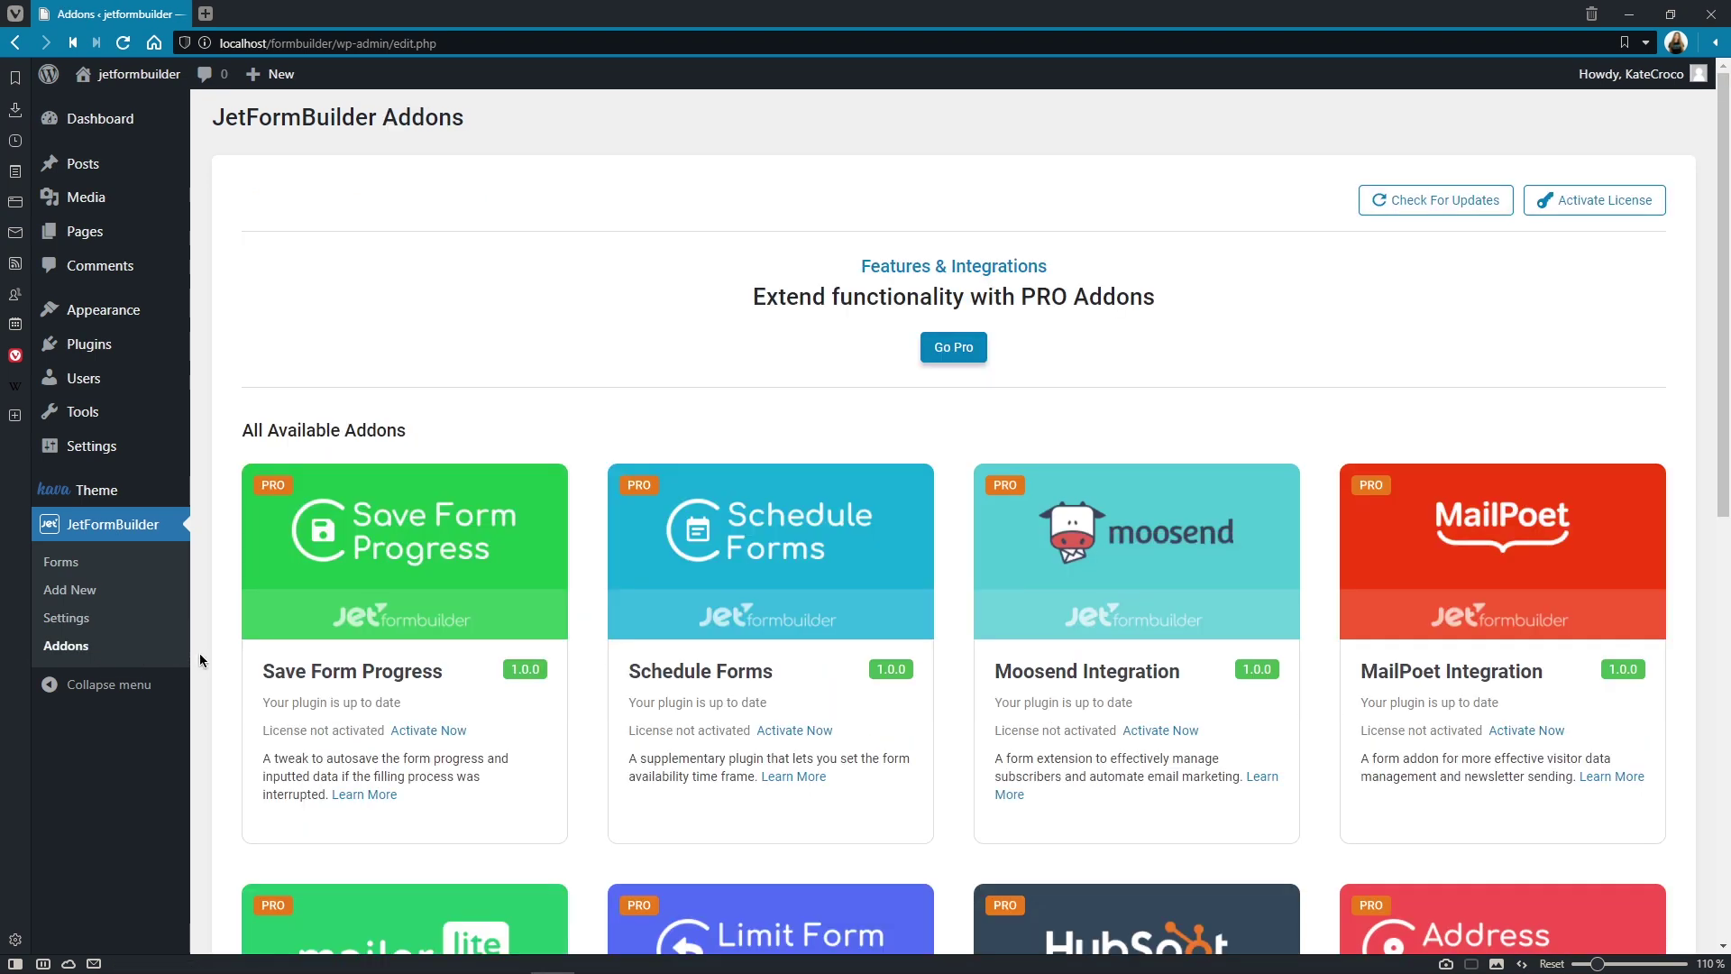
scroll(202, 652, down, 2)
scroll(202, 653, down, 4)
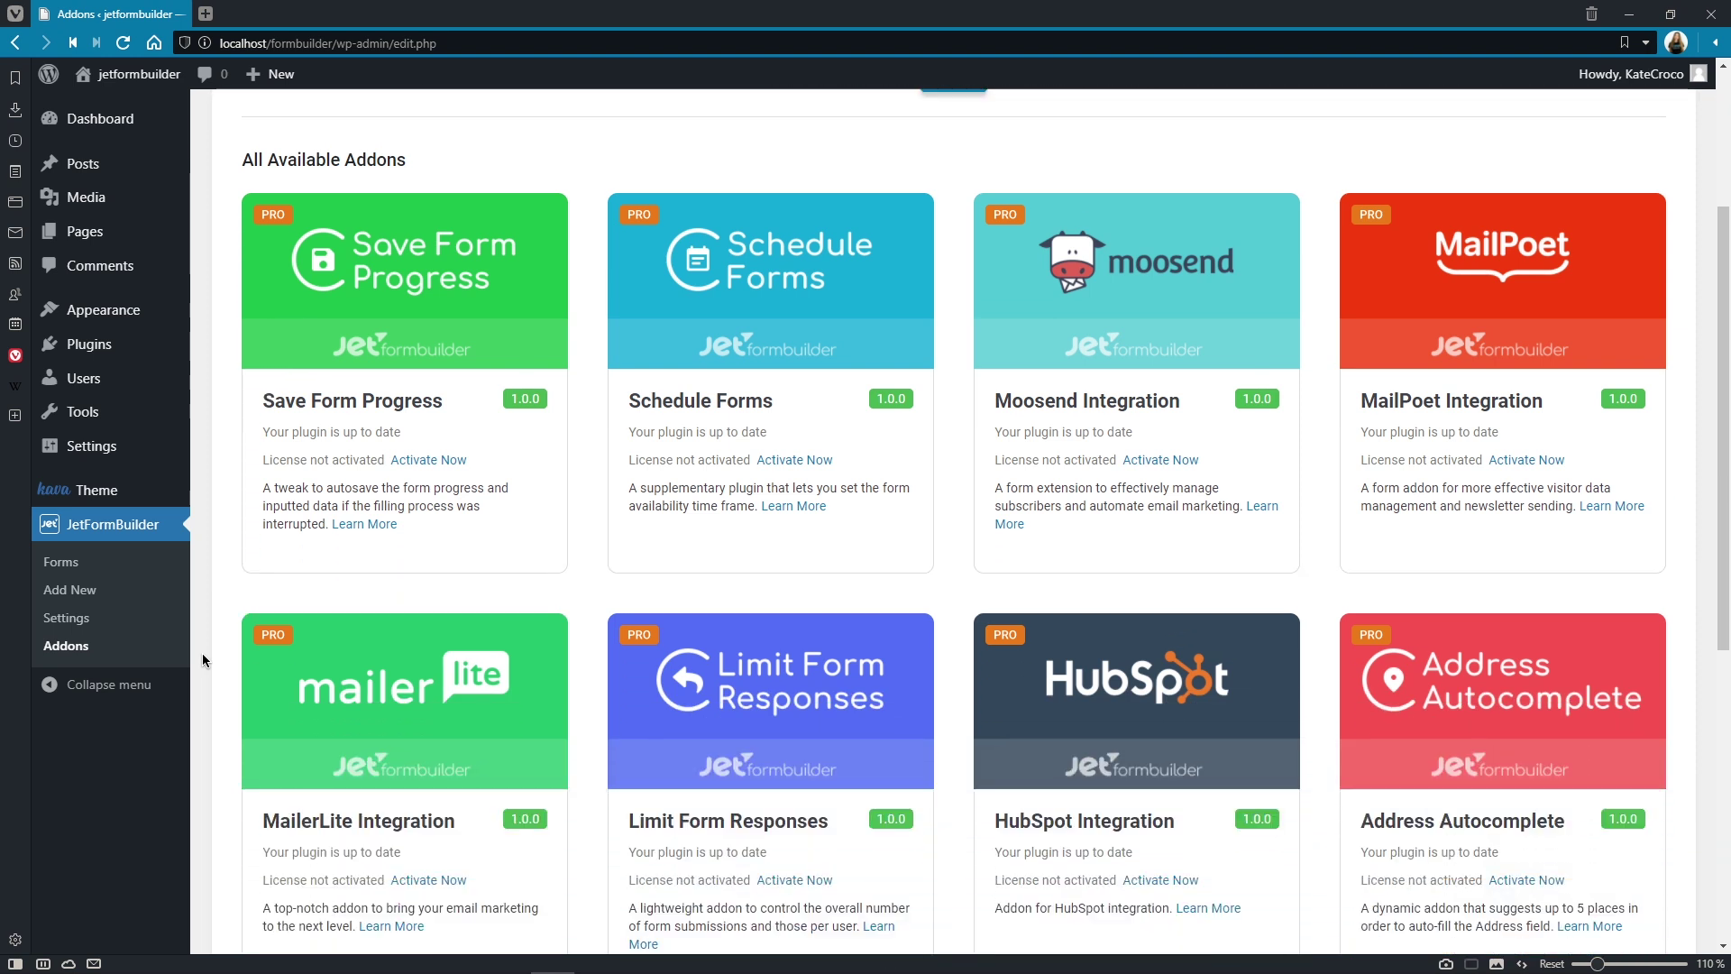
scroll(202, 653, down, 4)
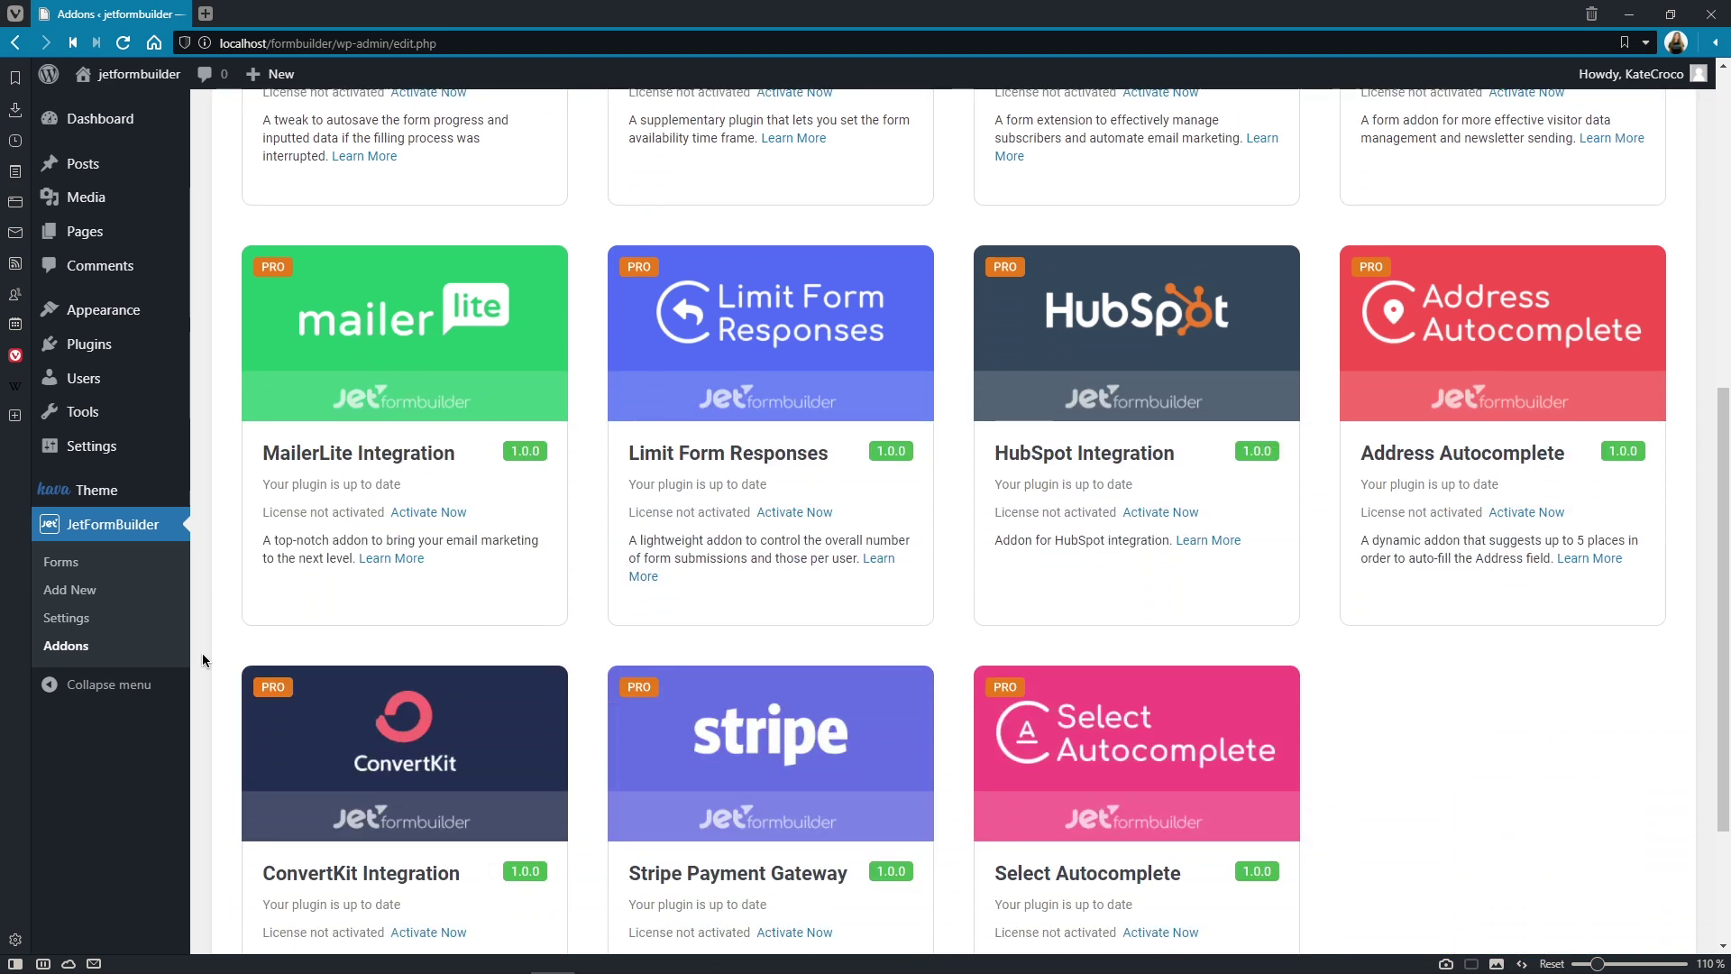
scroll(202, 653, up, 10)
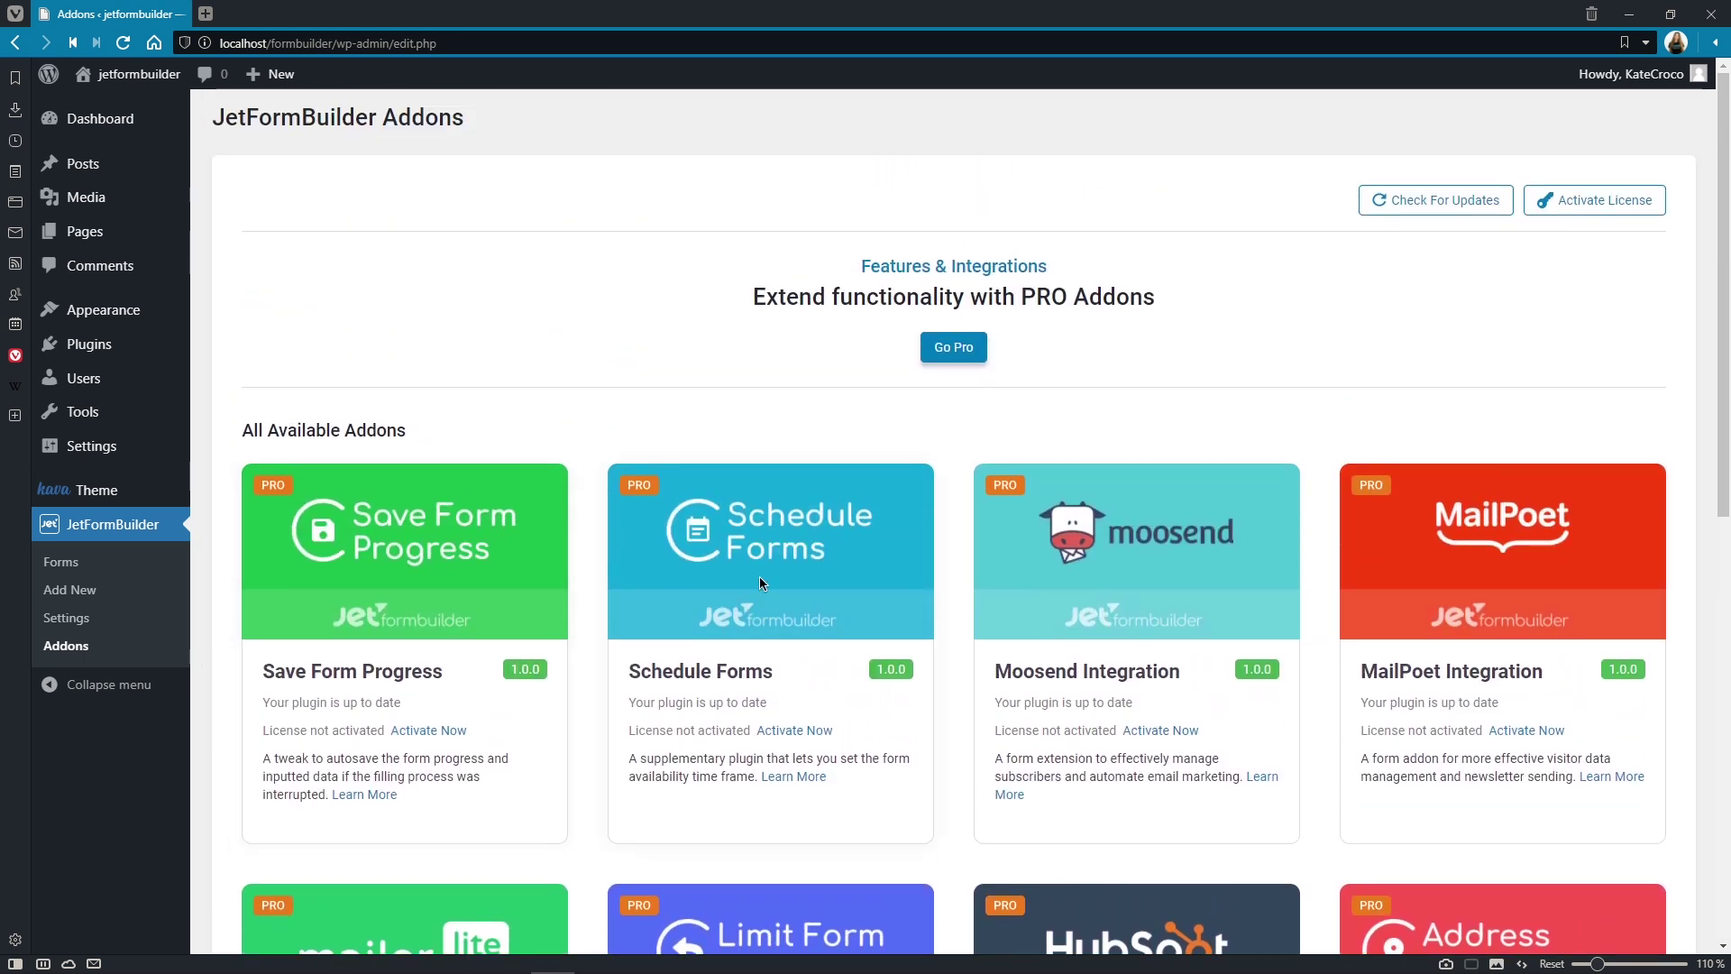
click(961, 348)
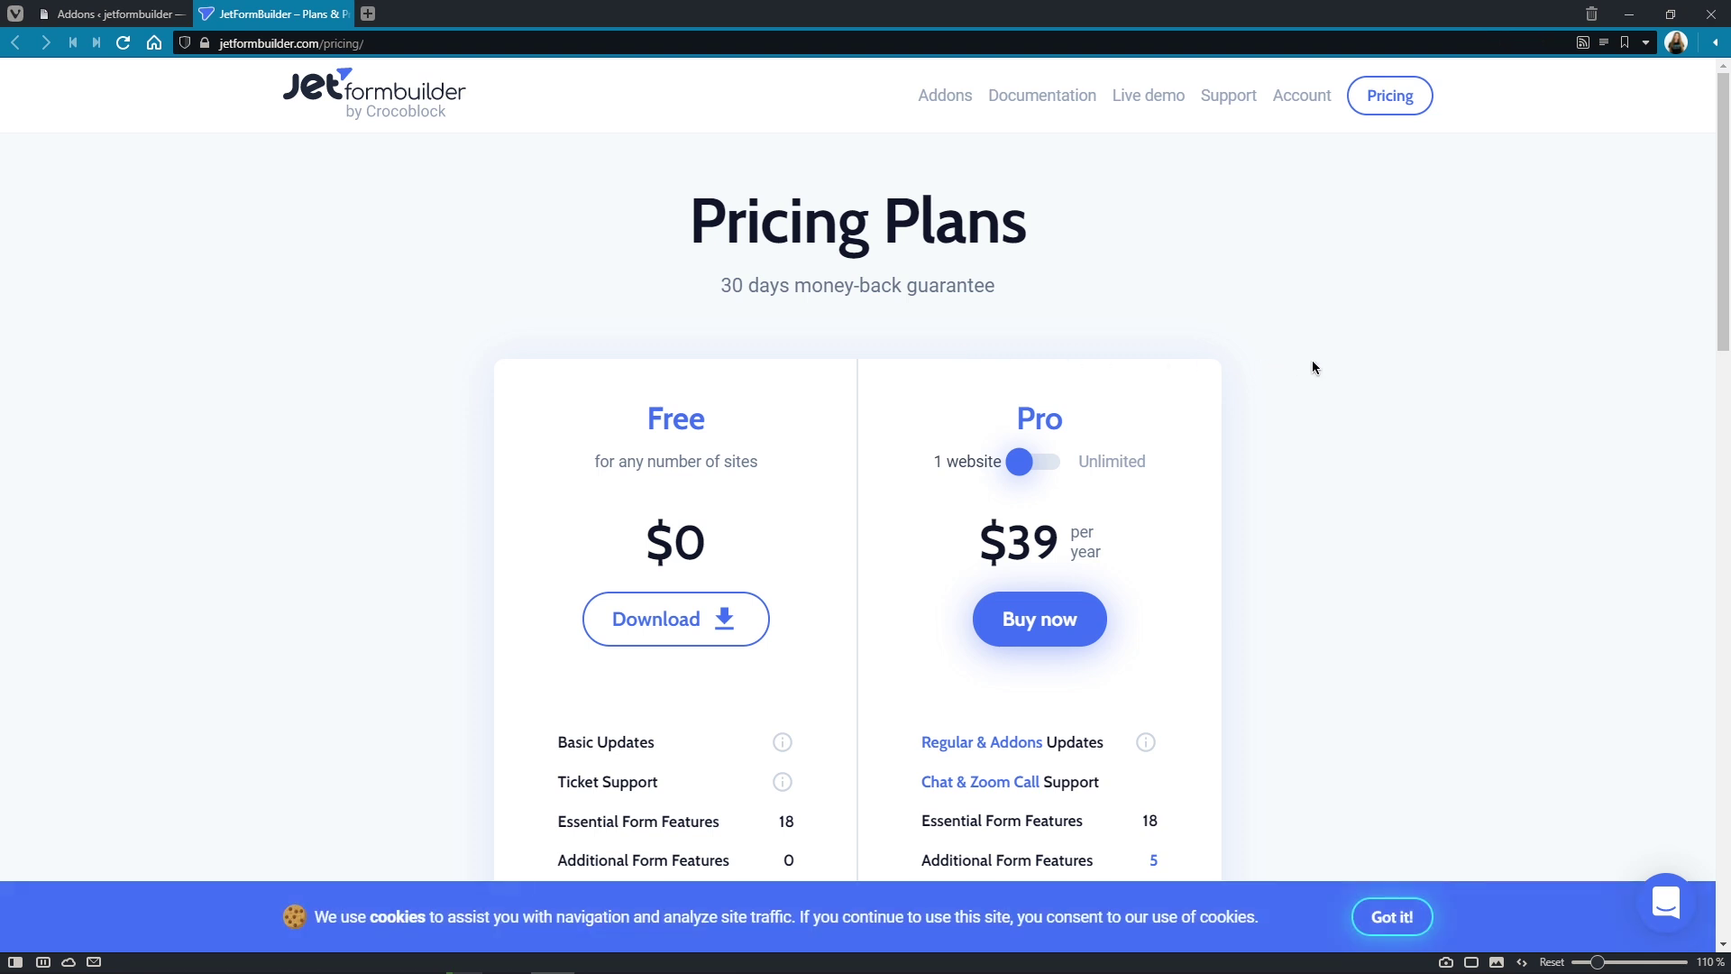
scroll(1311, 364, down, 3)
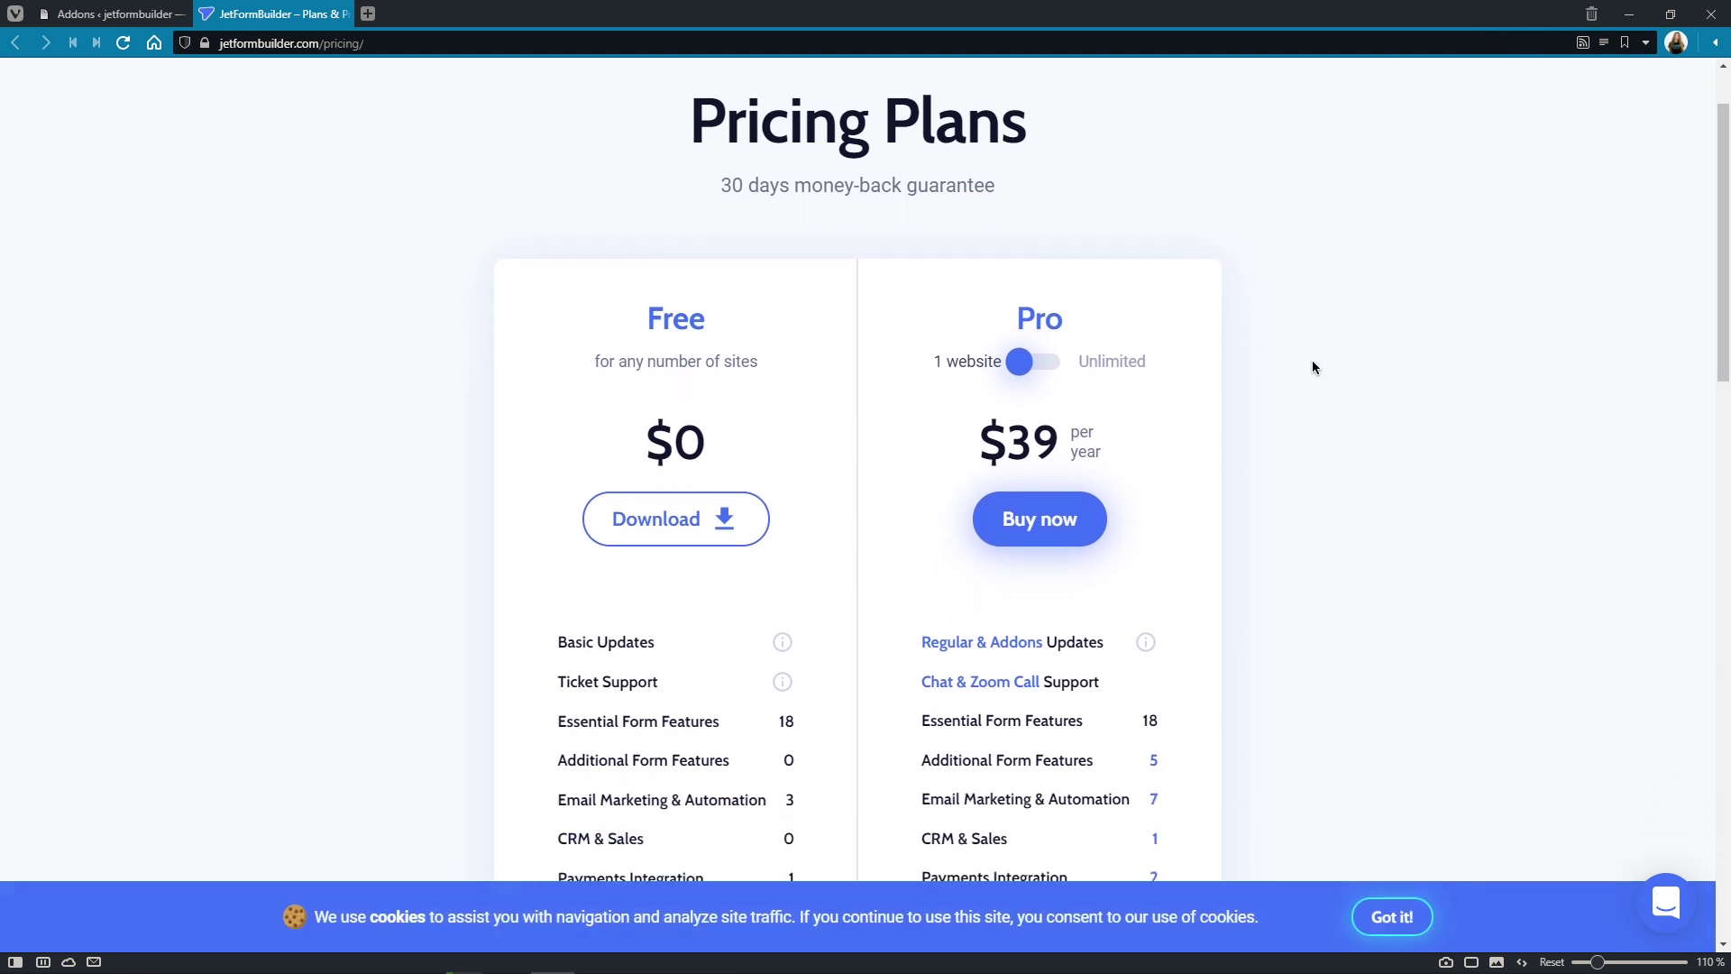
scroll(1312, 363, down, 4)
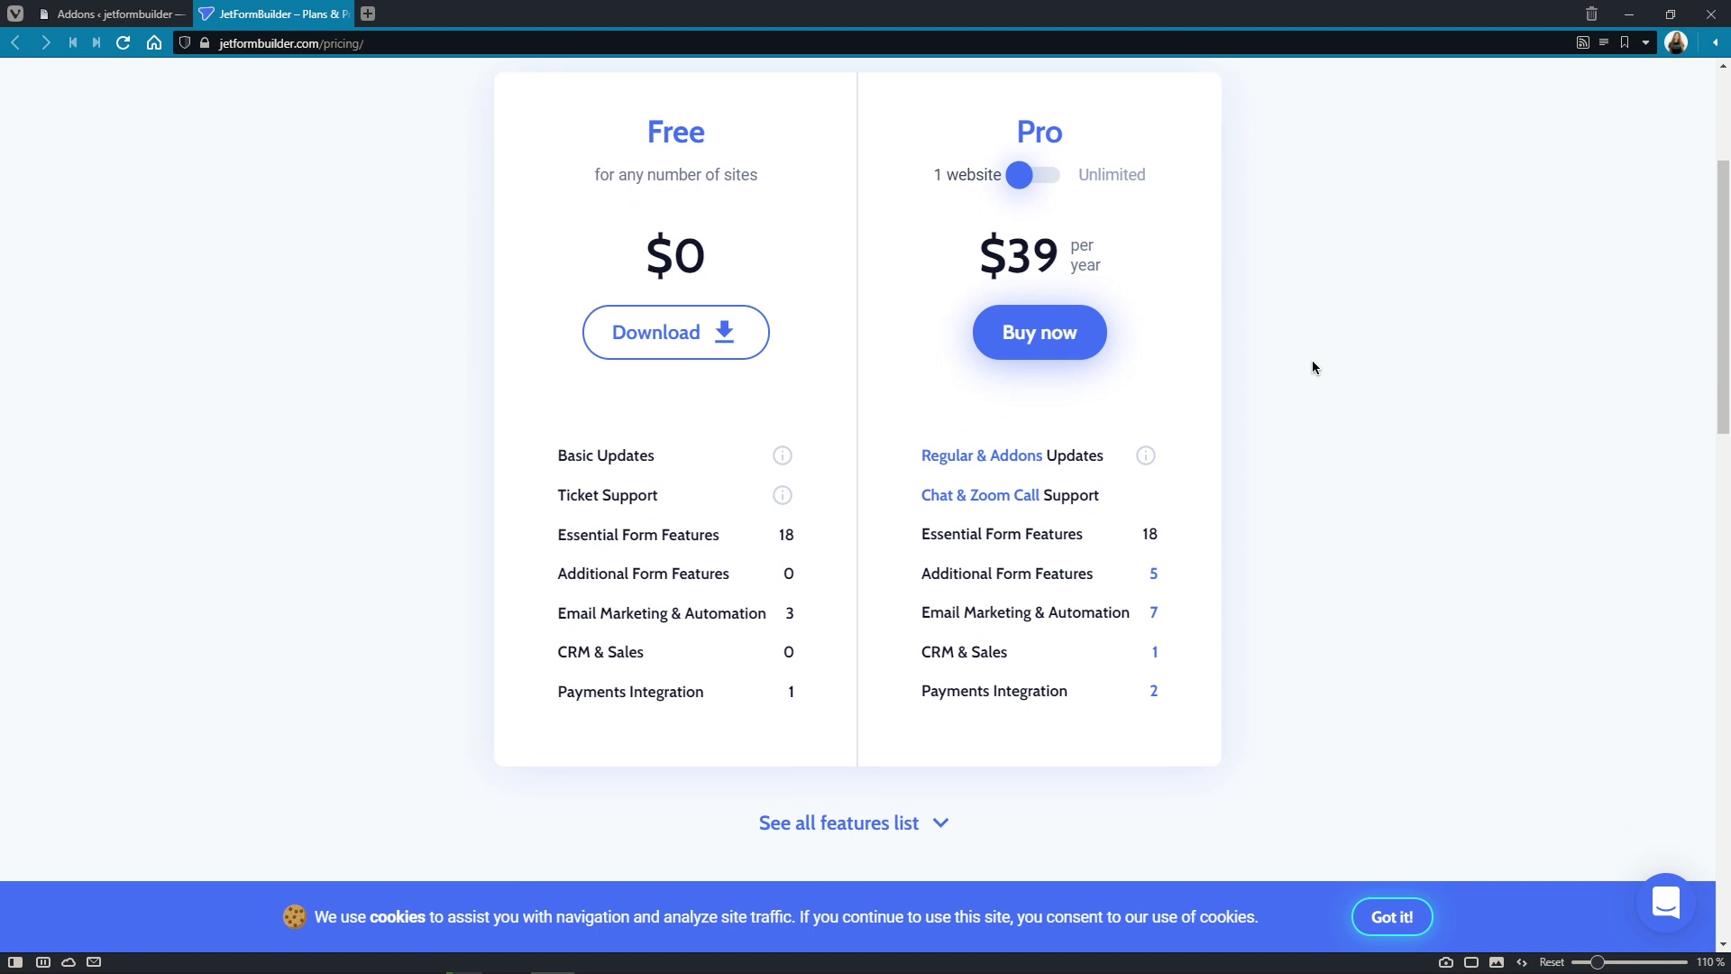
scroll(1311, 367, down, 2)
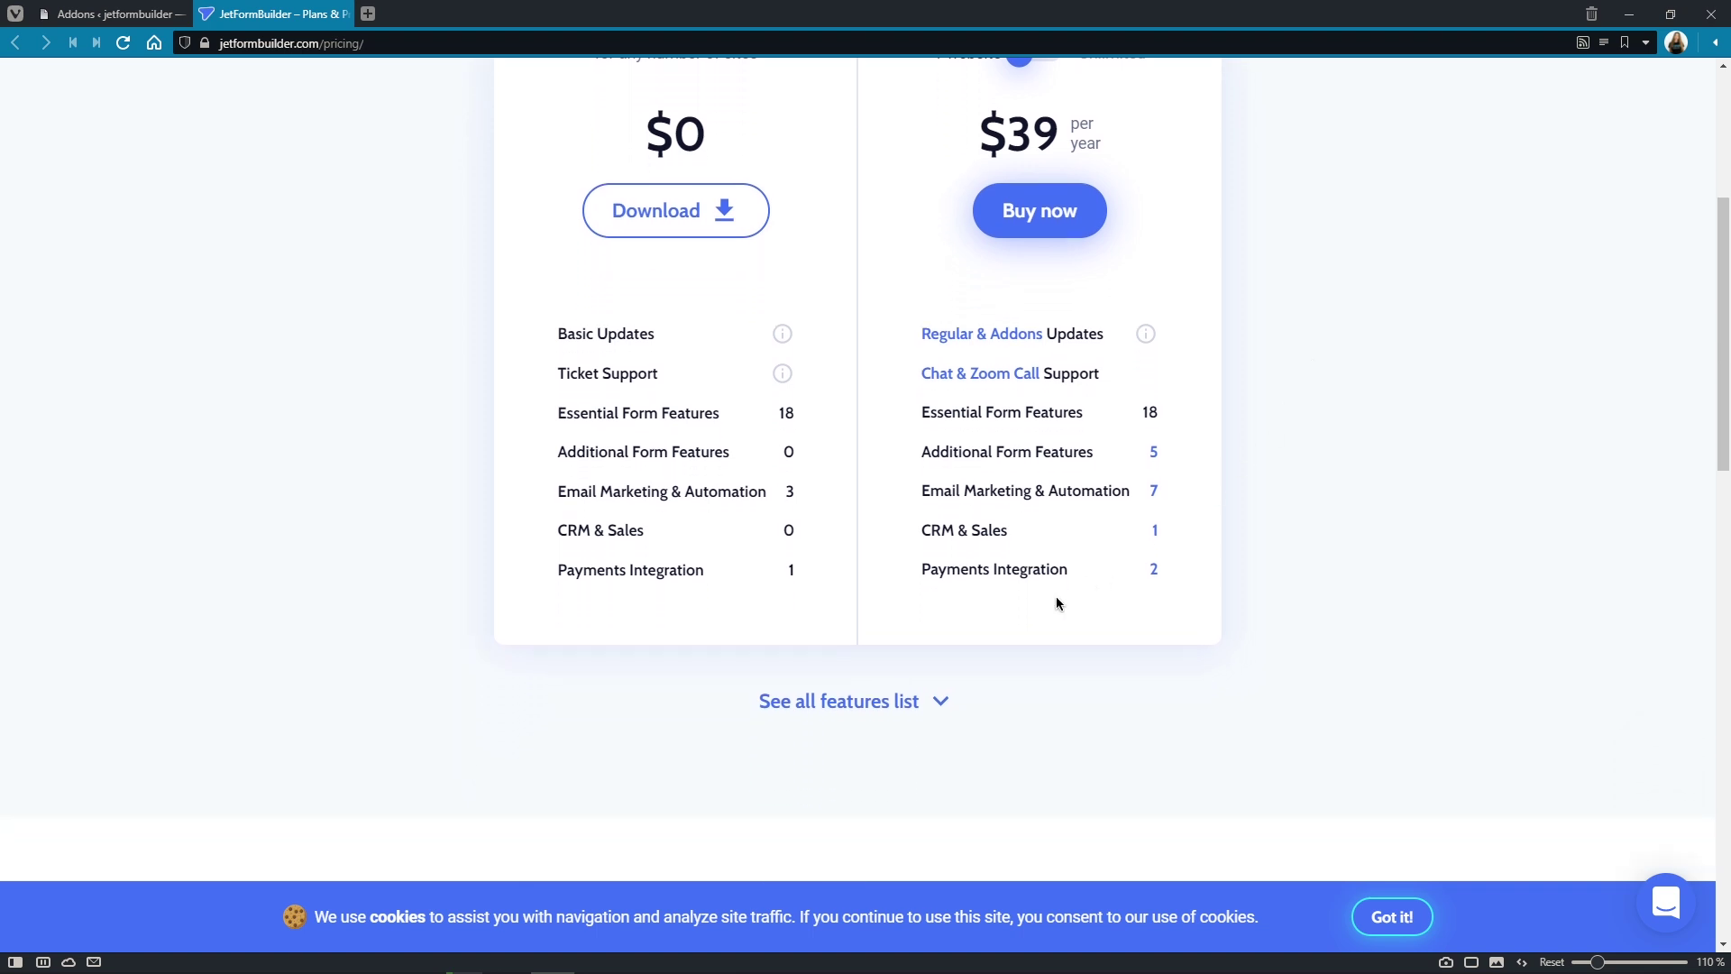
click(937, 703)
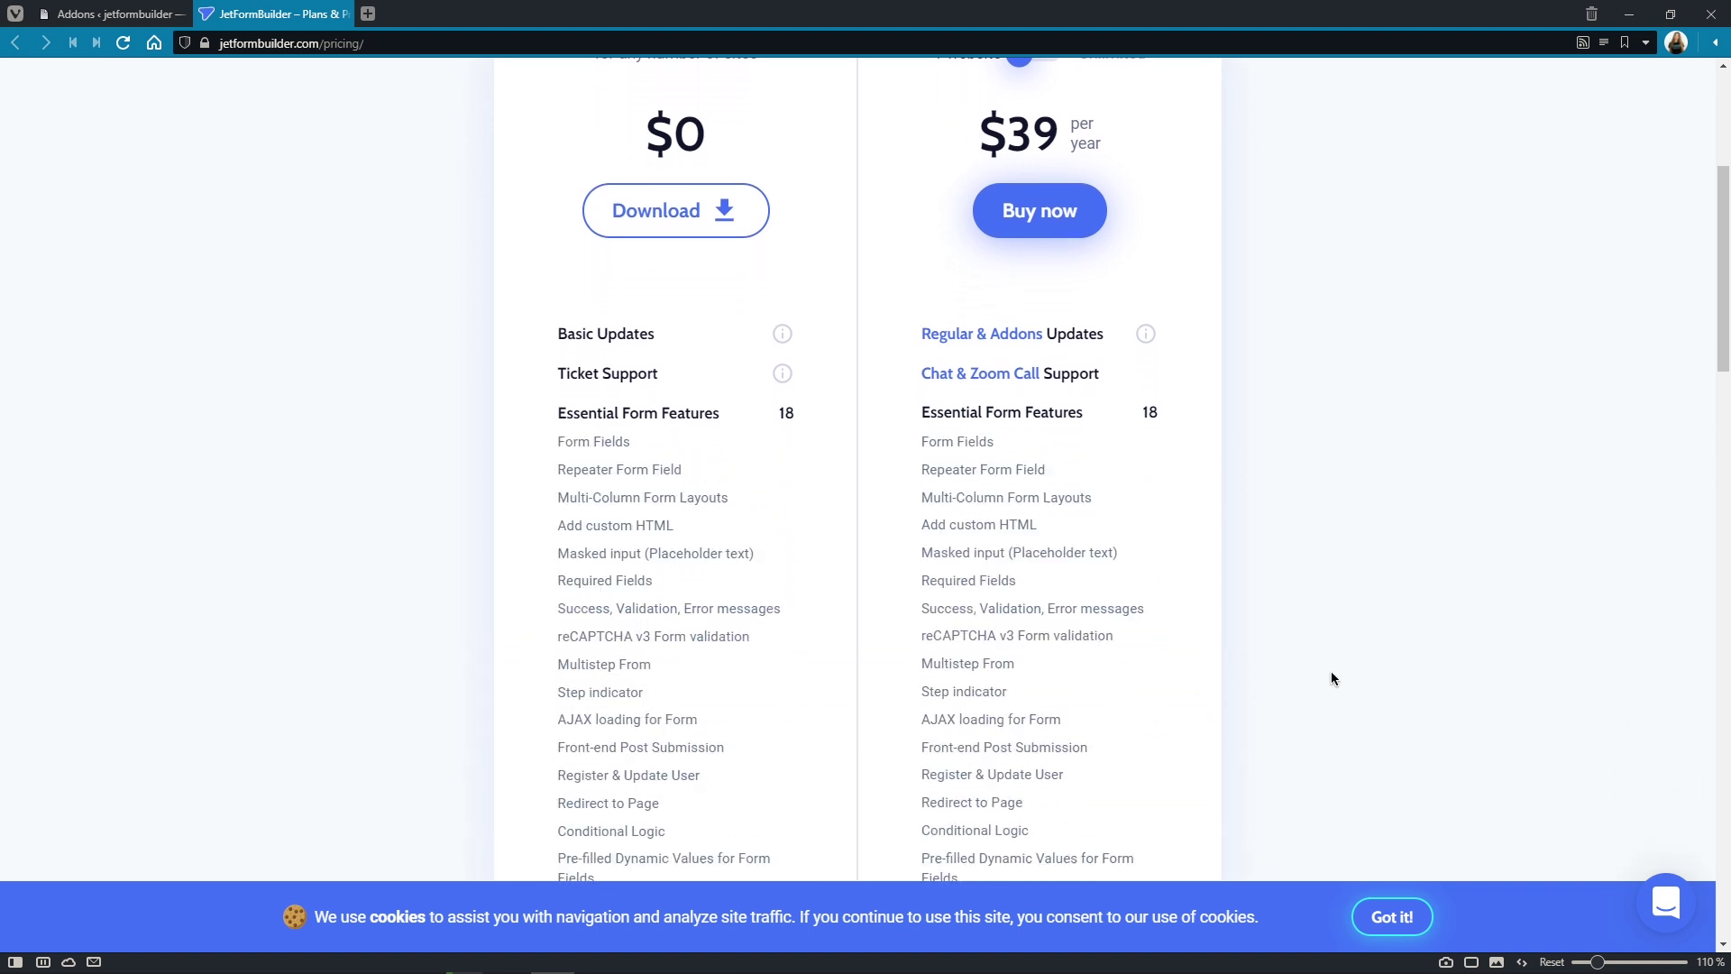
scroll(1332, 676, down, 4)
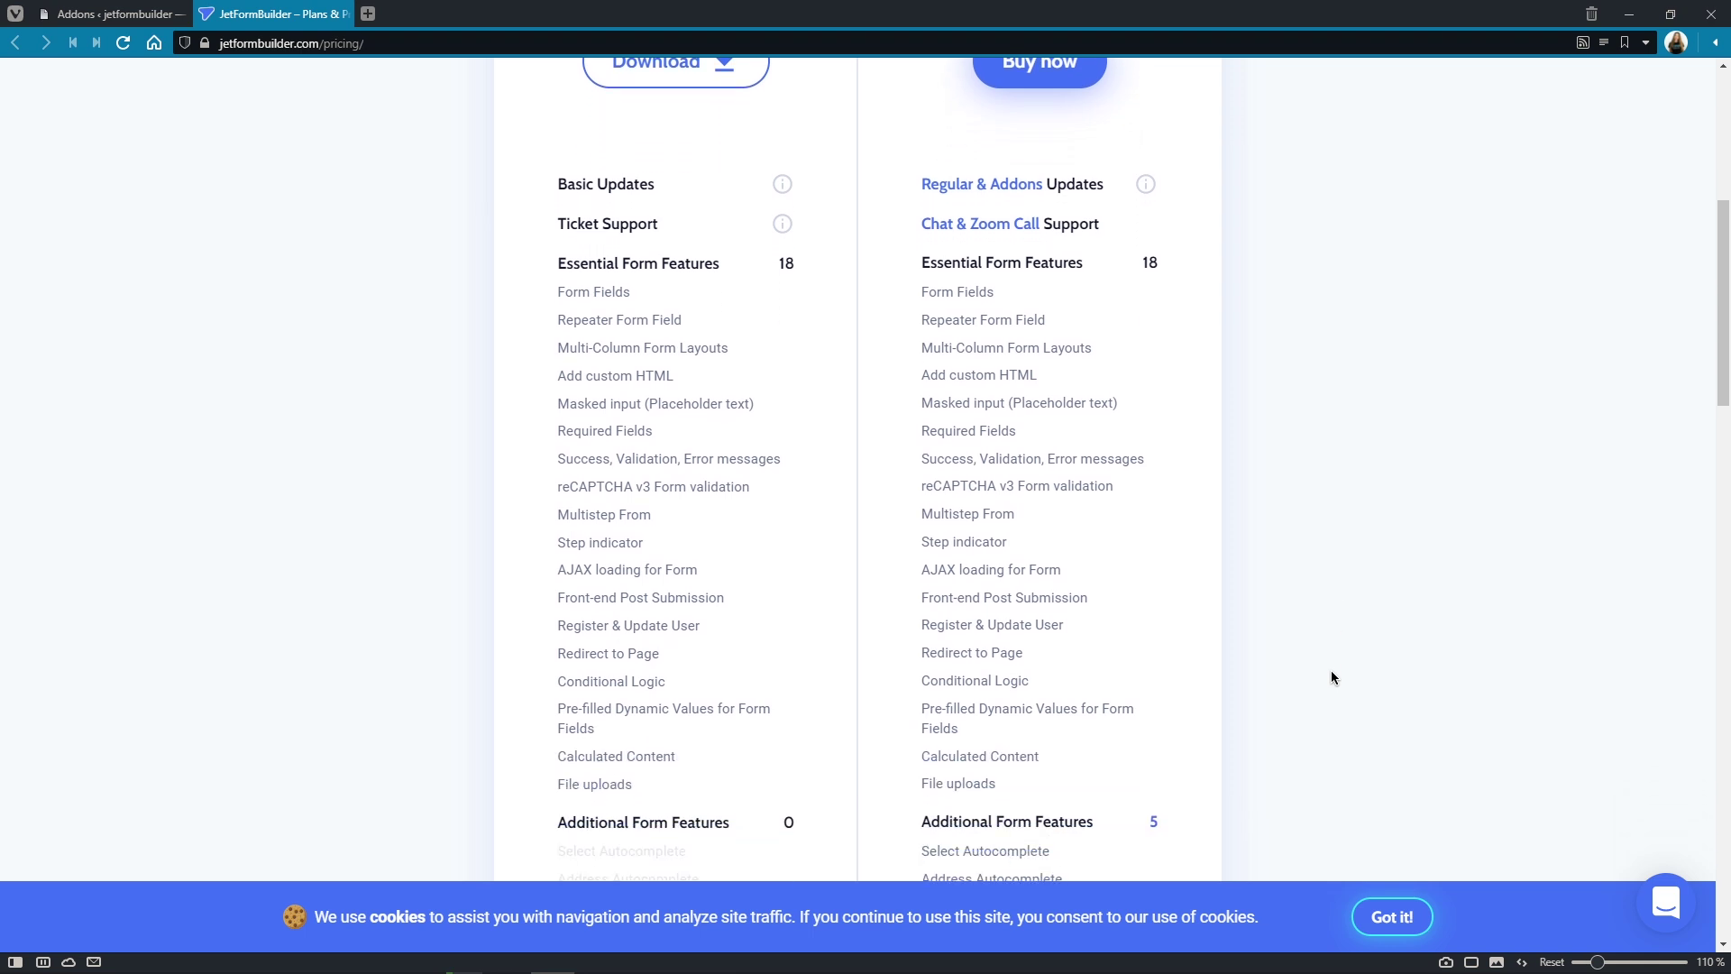
scroll(1331, 673, down, 4)
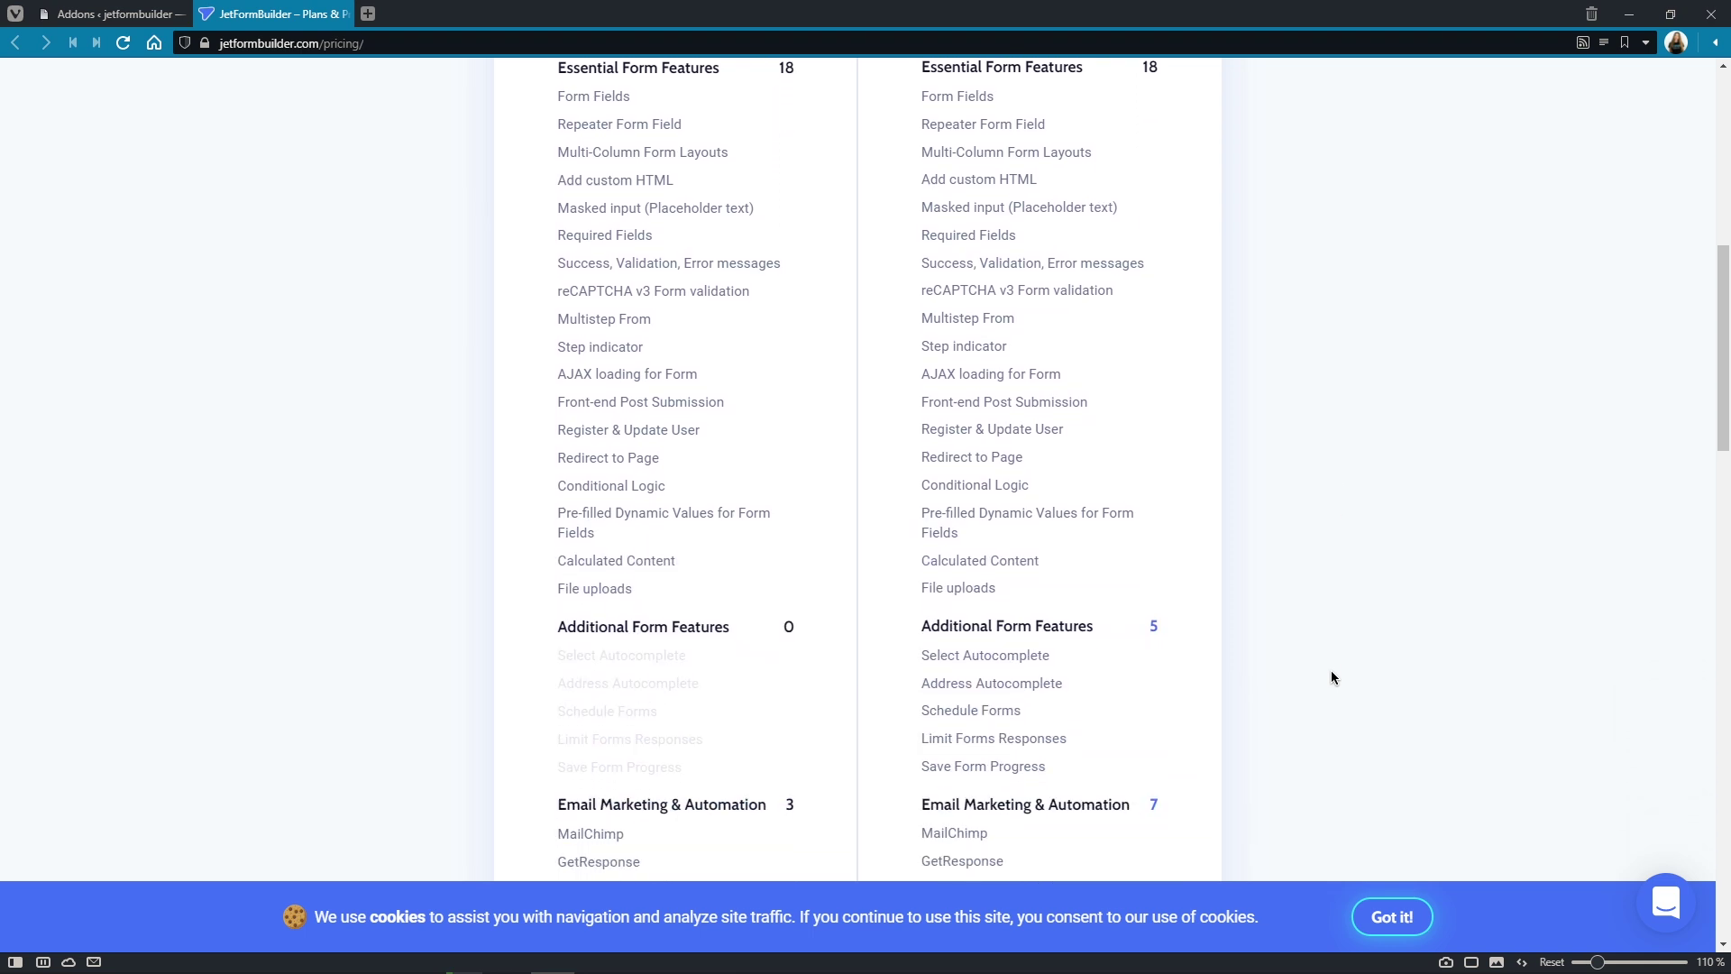
scroll(1332, 677, down, 4)
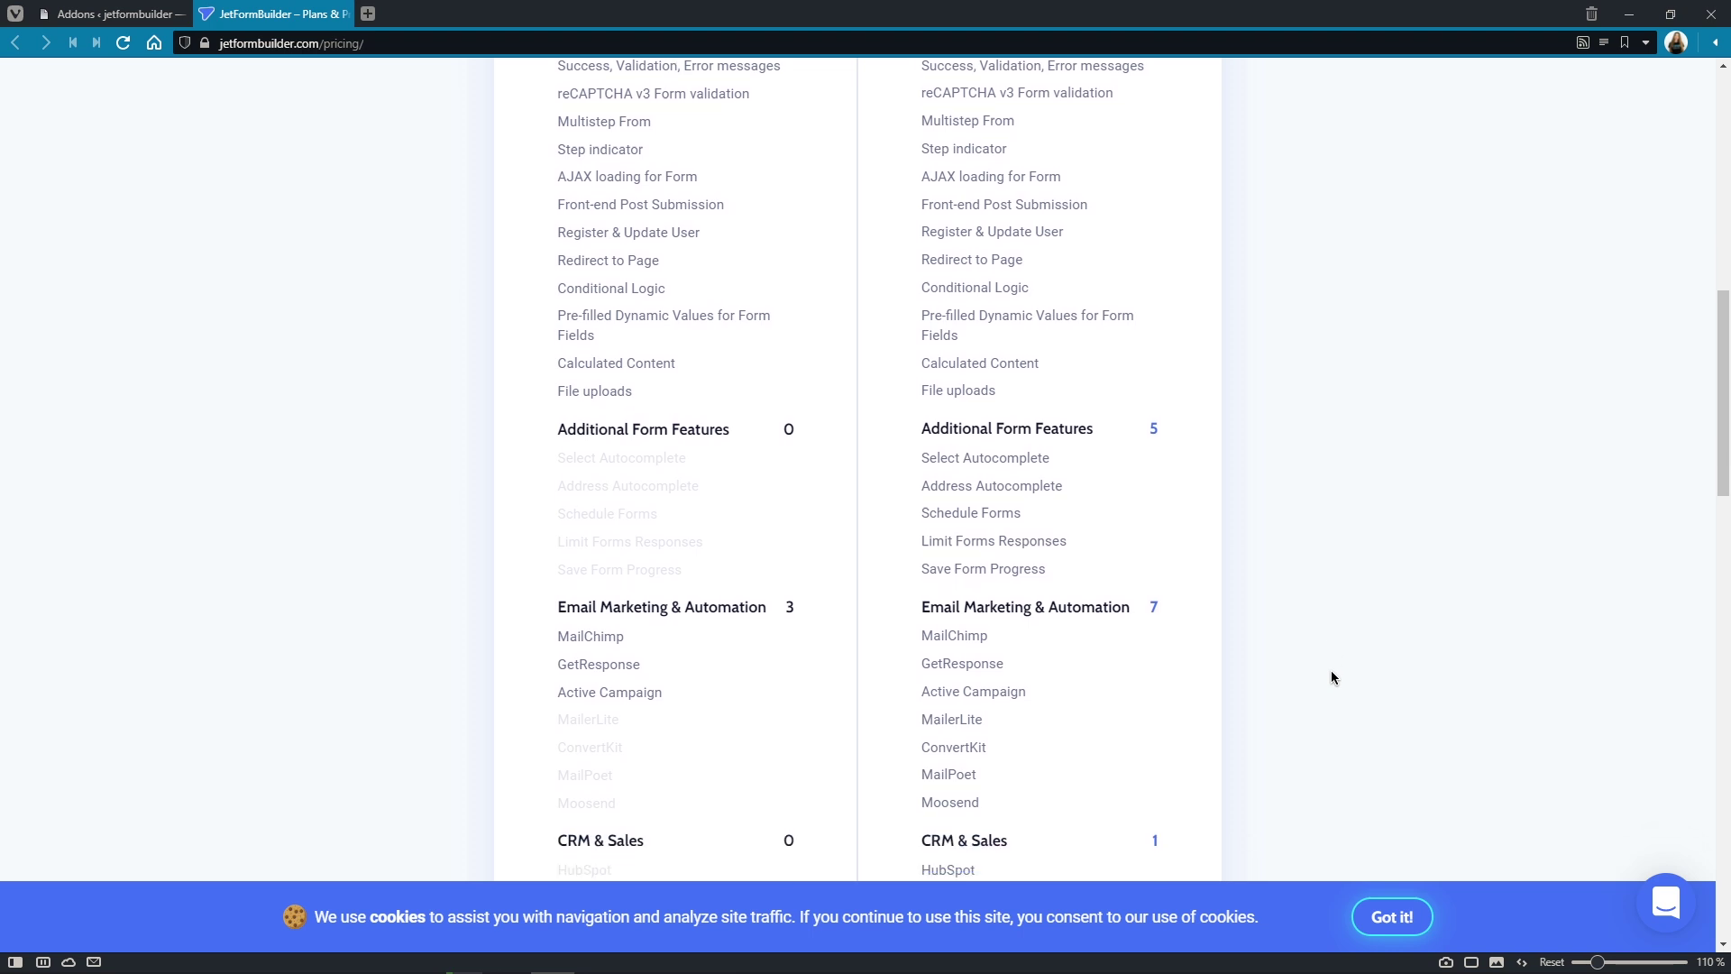
scroll(1333, 678, down, 4)
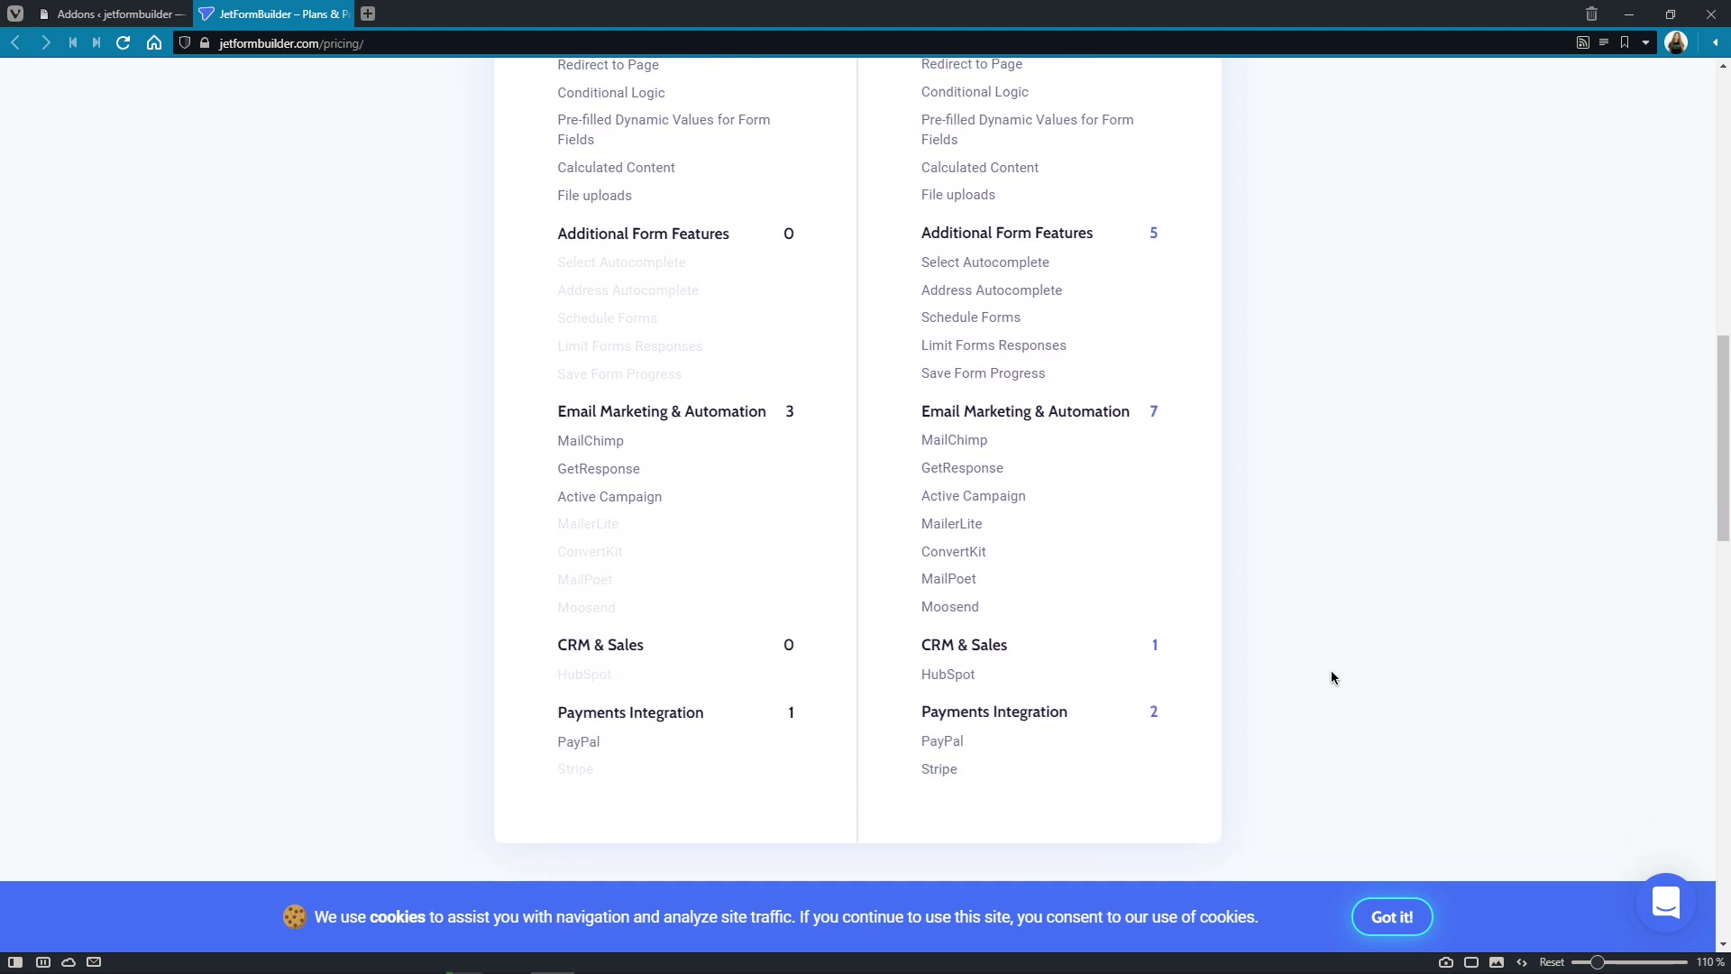
scroll(1331, 677, down, 2)
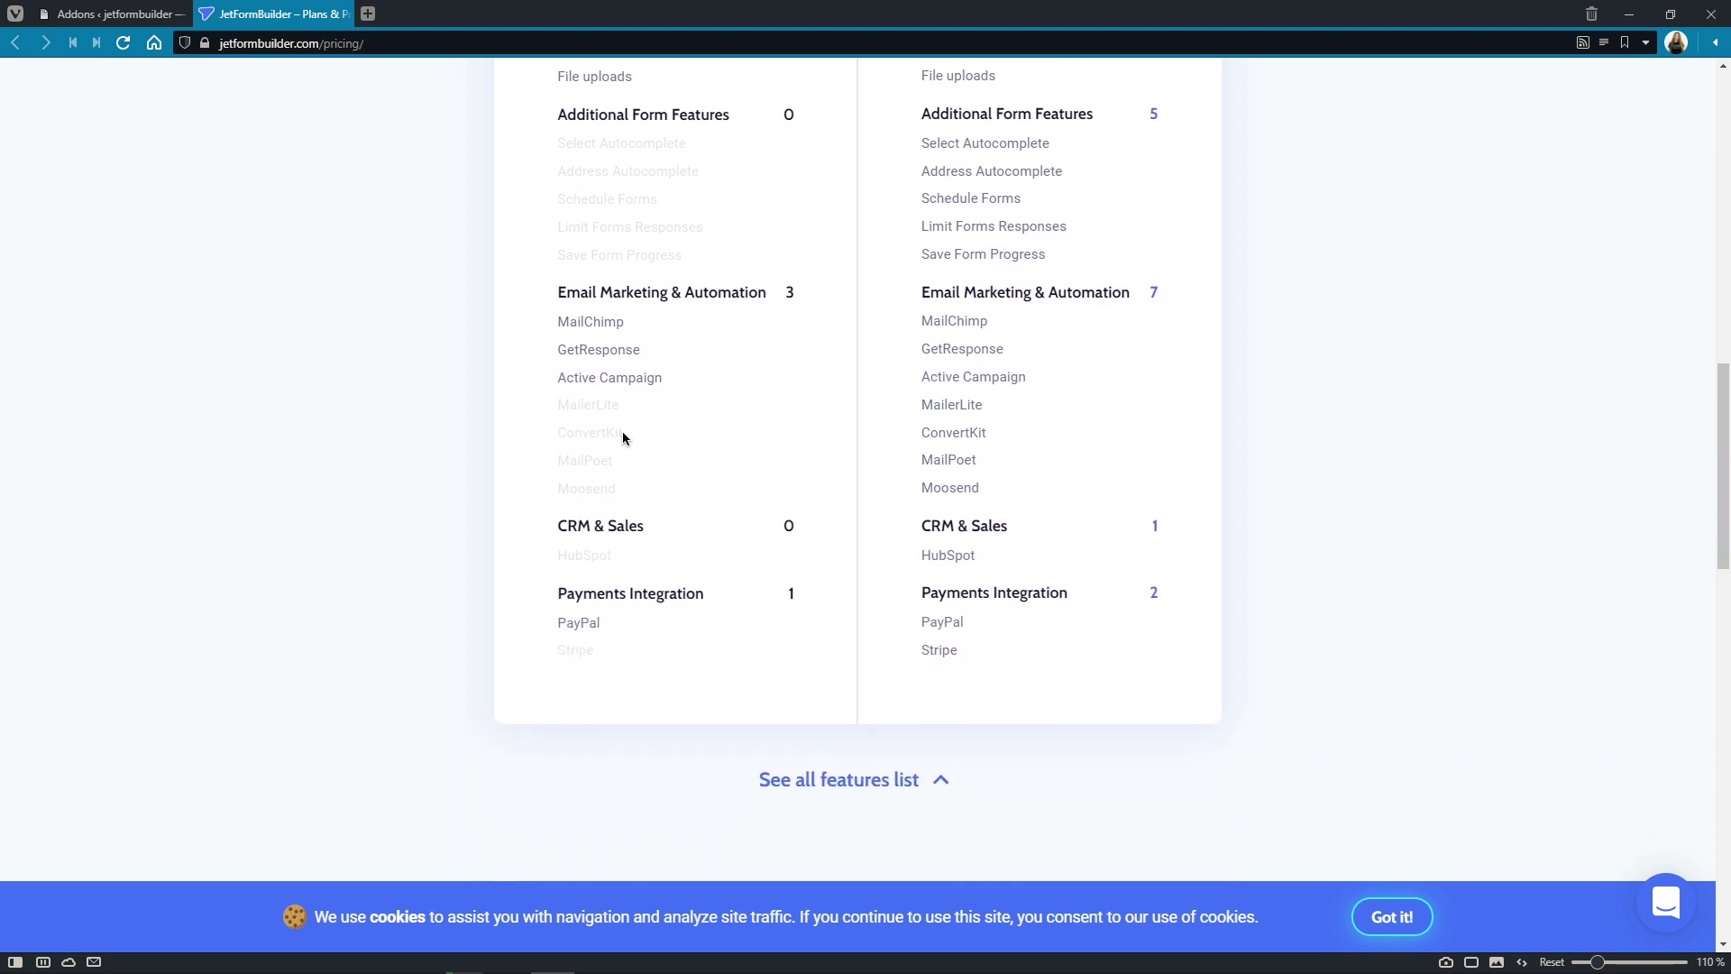
key(ctrl+w)
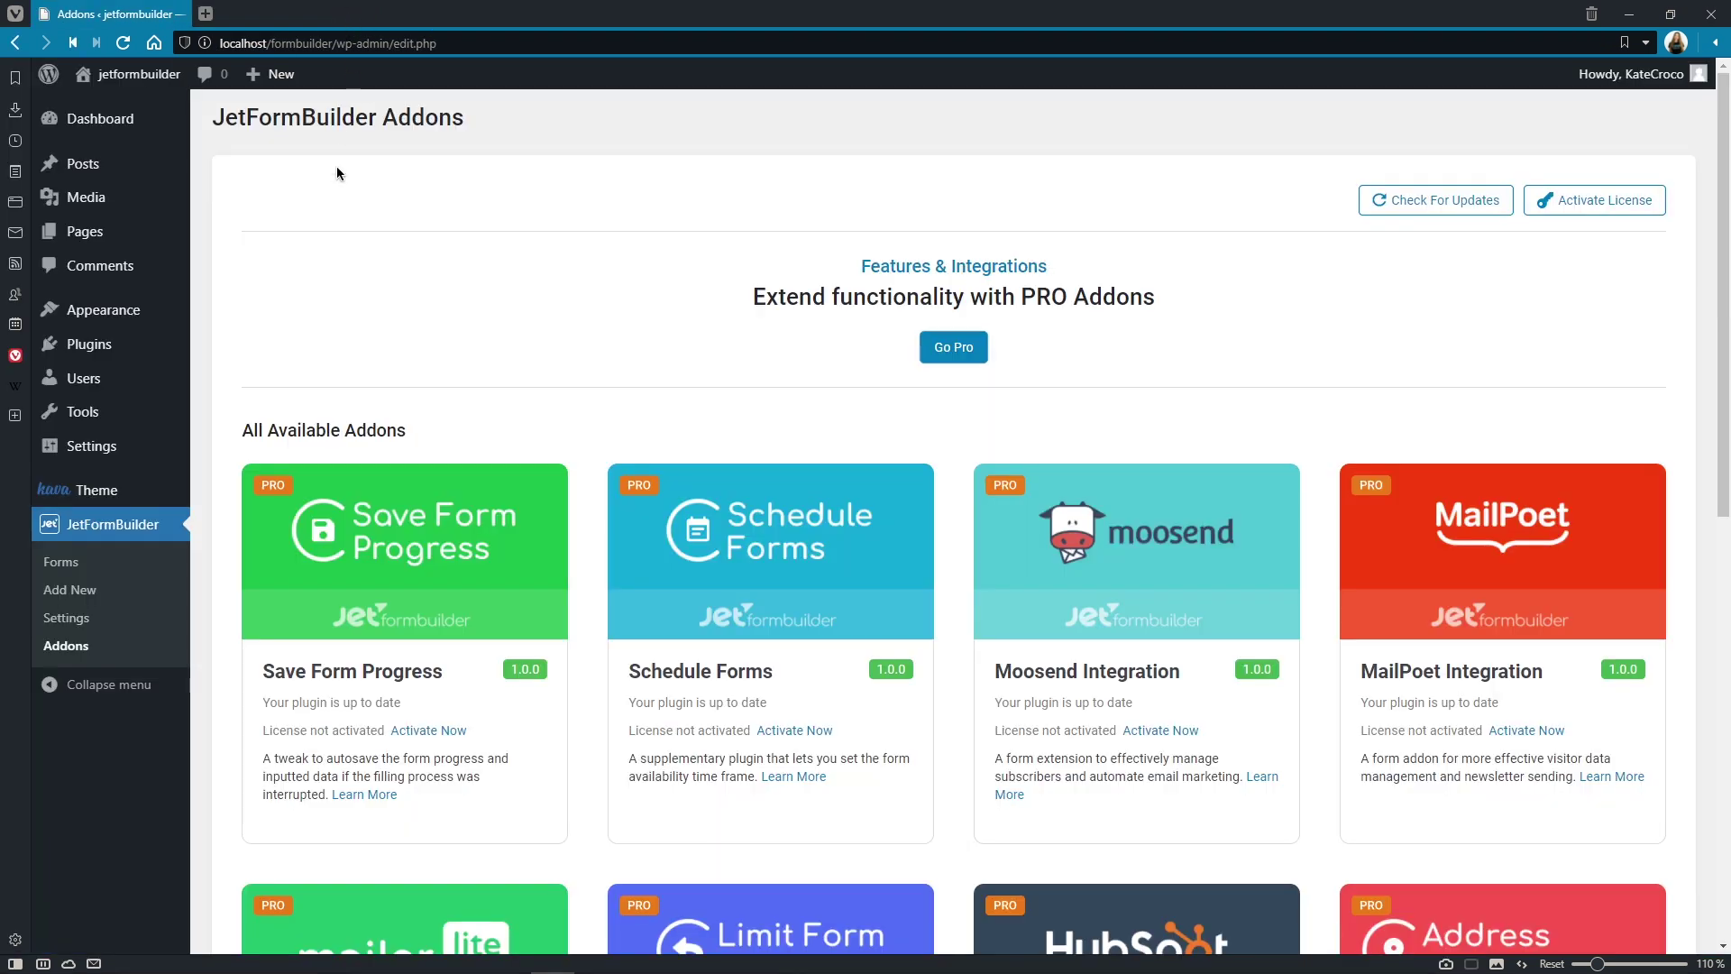
Turn on Enable Gateways under JetFormBuilder Payments Gateways settings, leaving Test Mode off
click(147, 626)
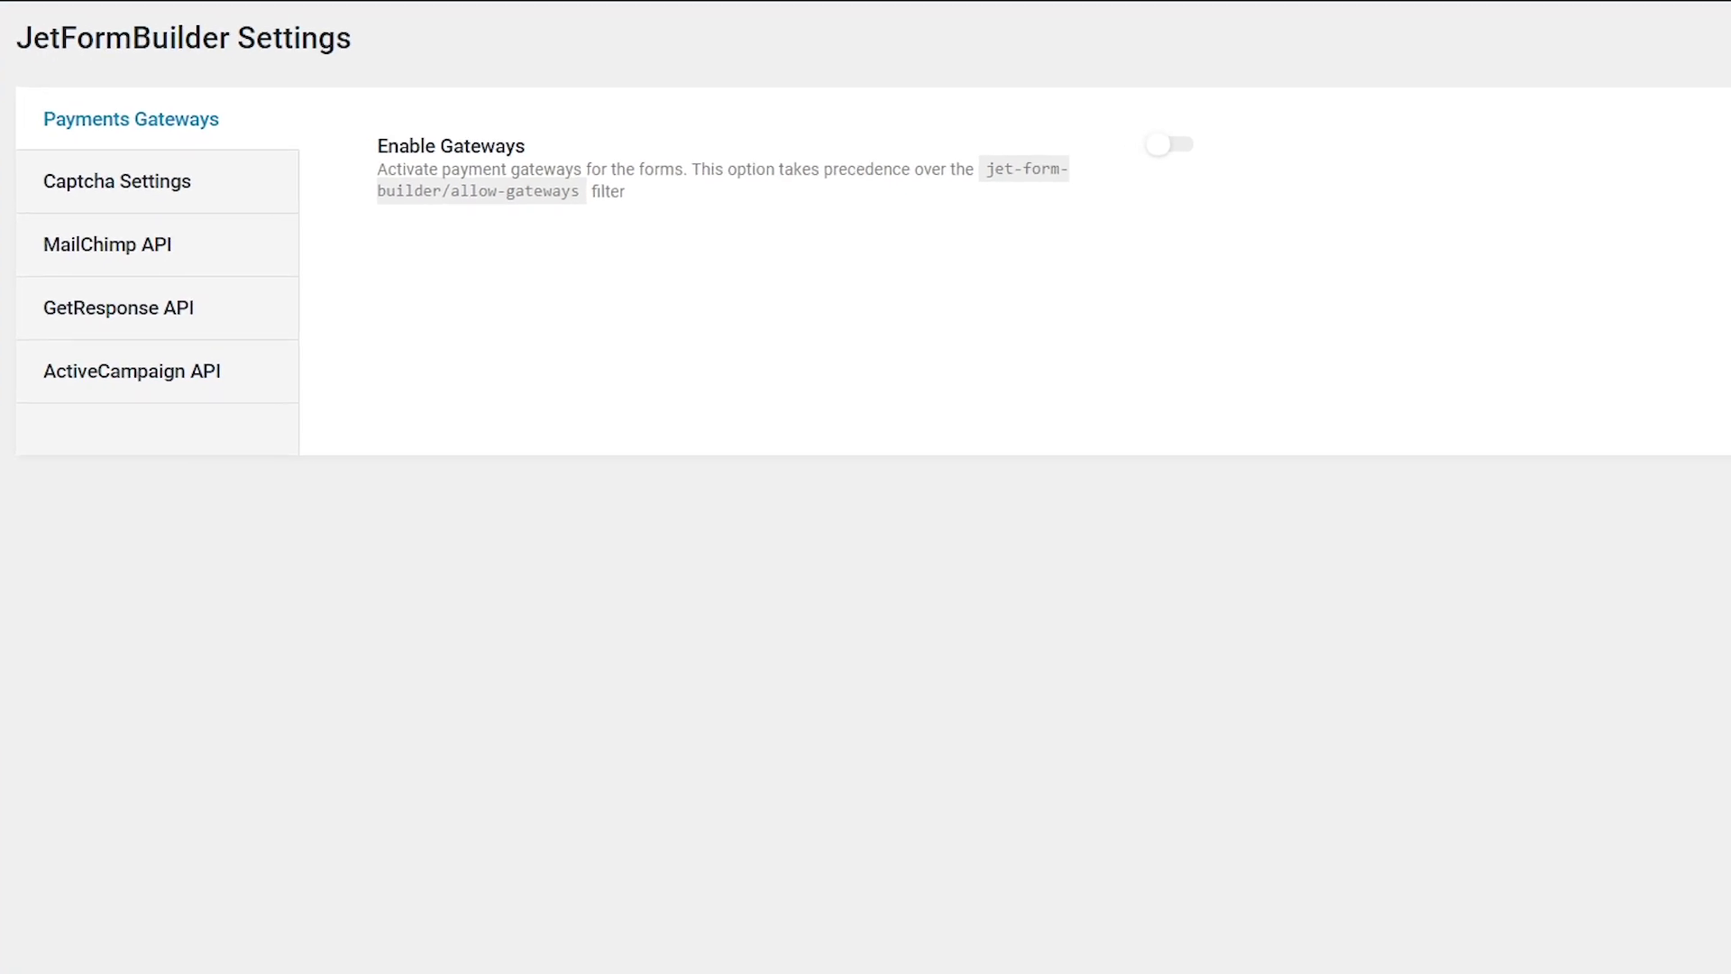
click(1183, 155)
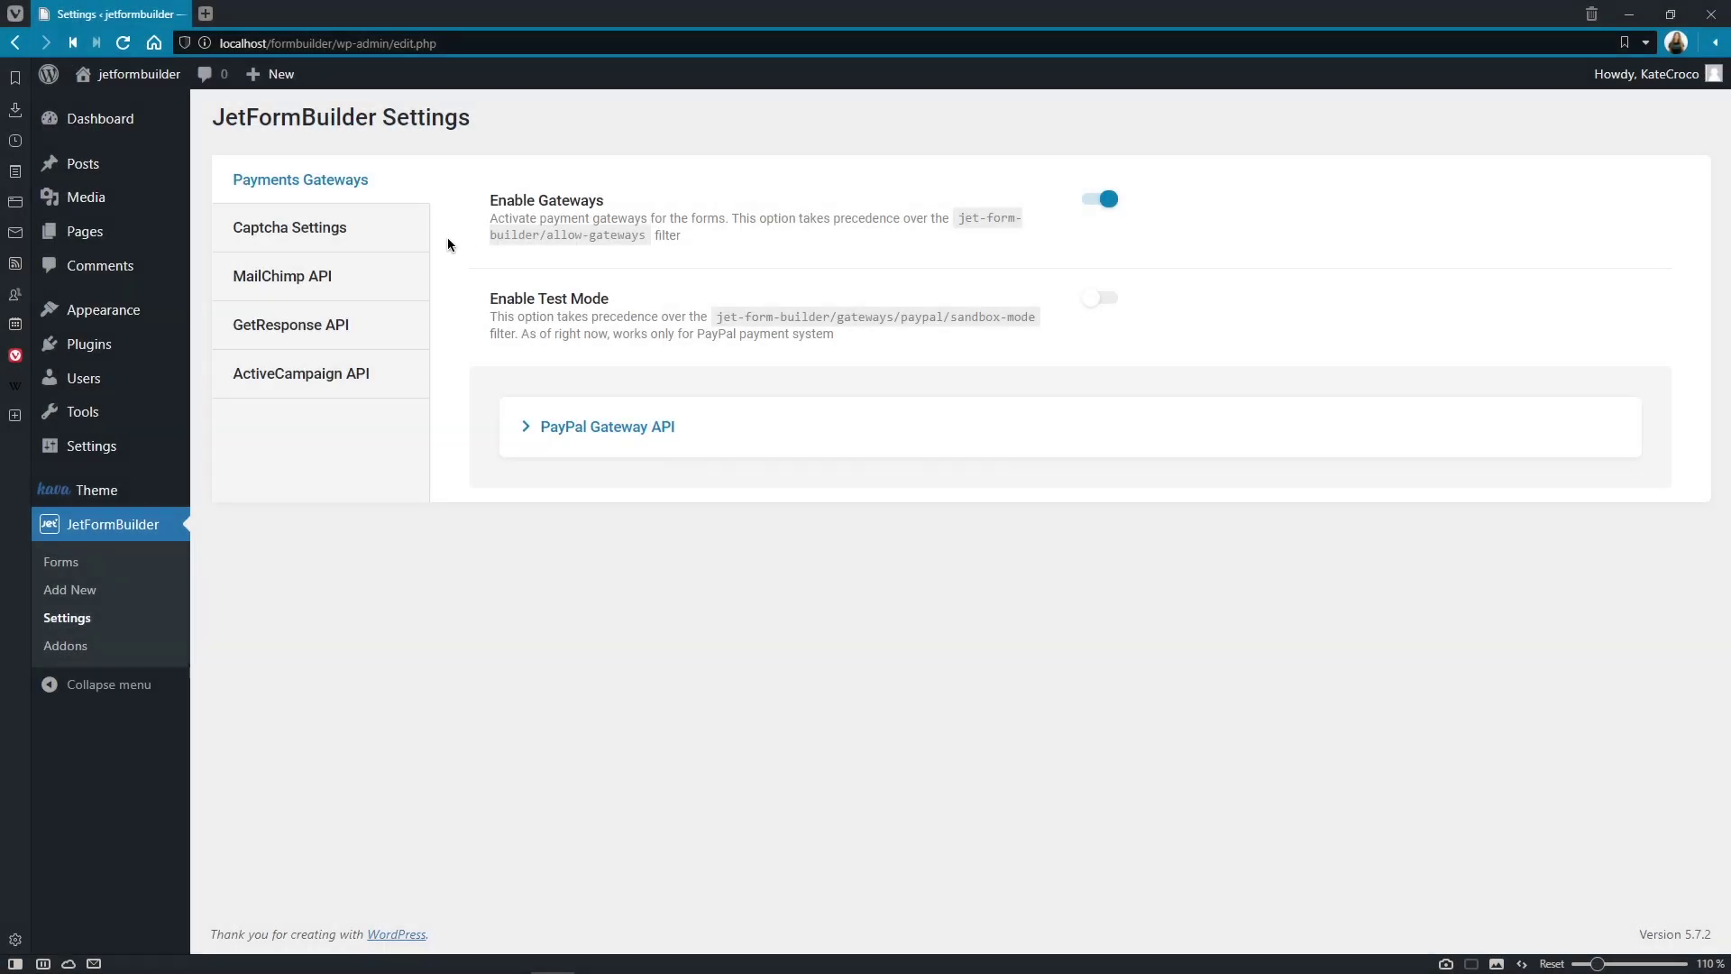
Show the Captcha Settings and select the empty Site Key and Secret Key fields
click(406, 236)
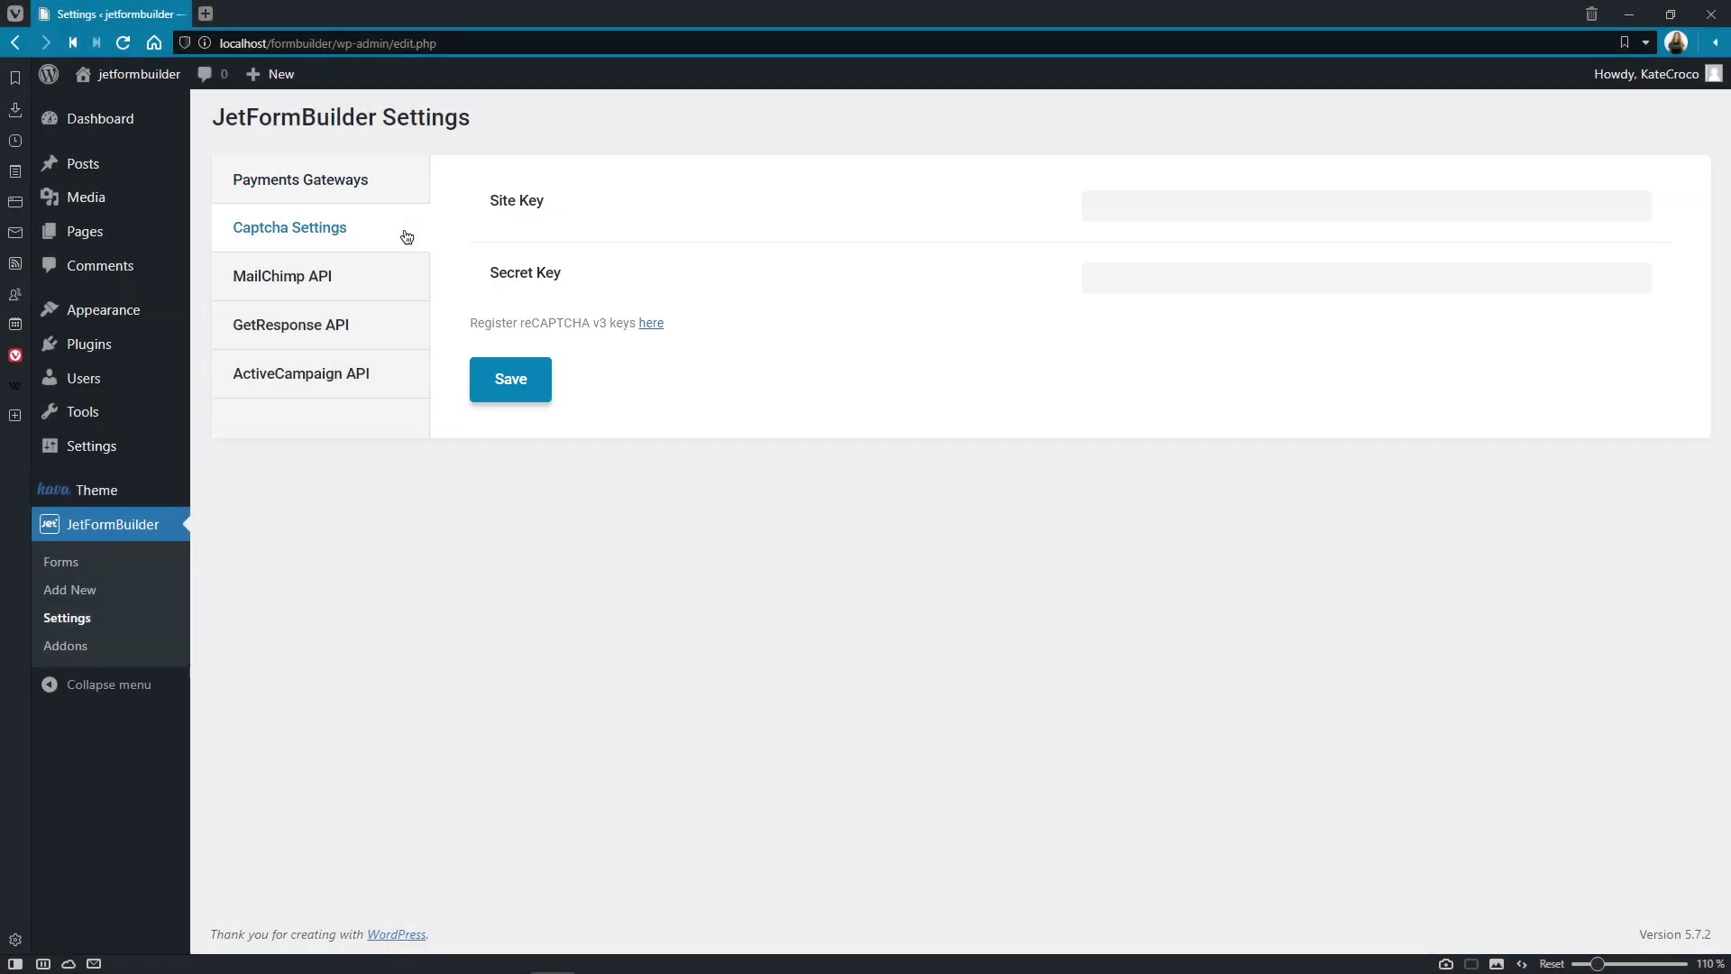
click(1143, 205)
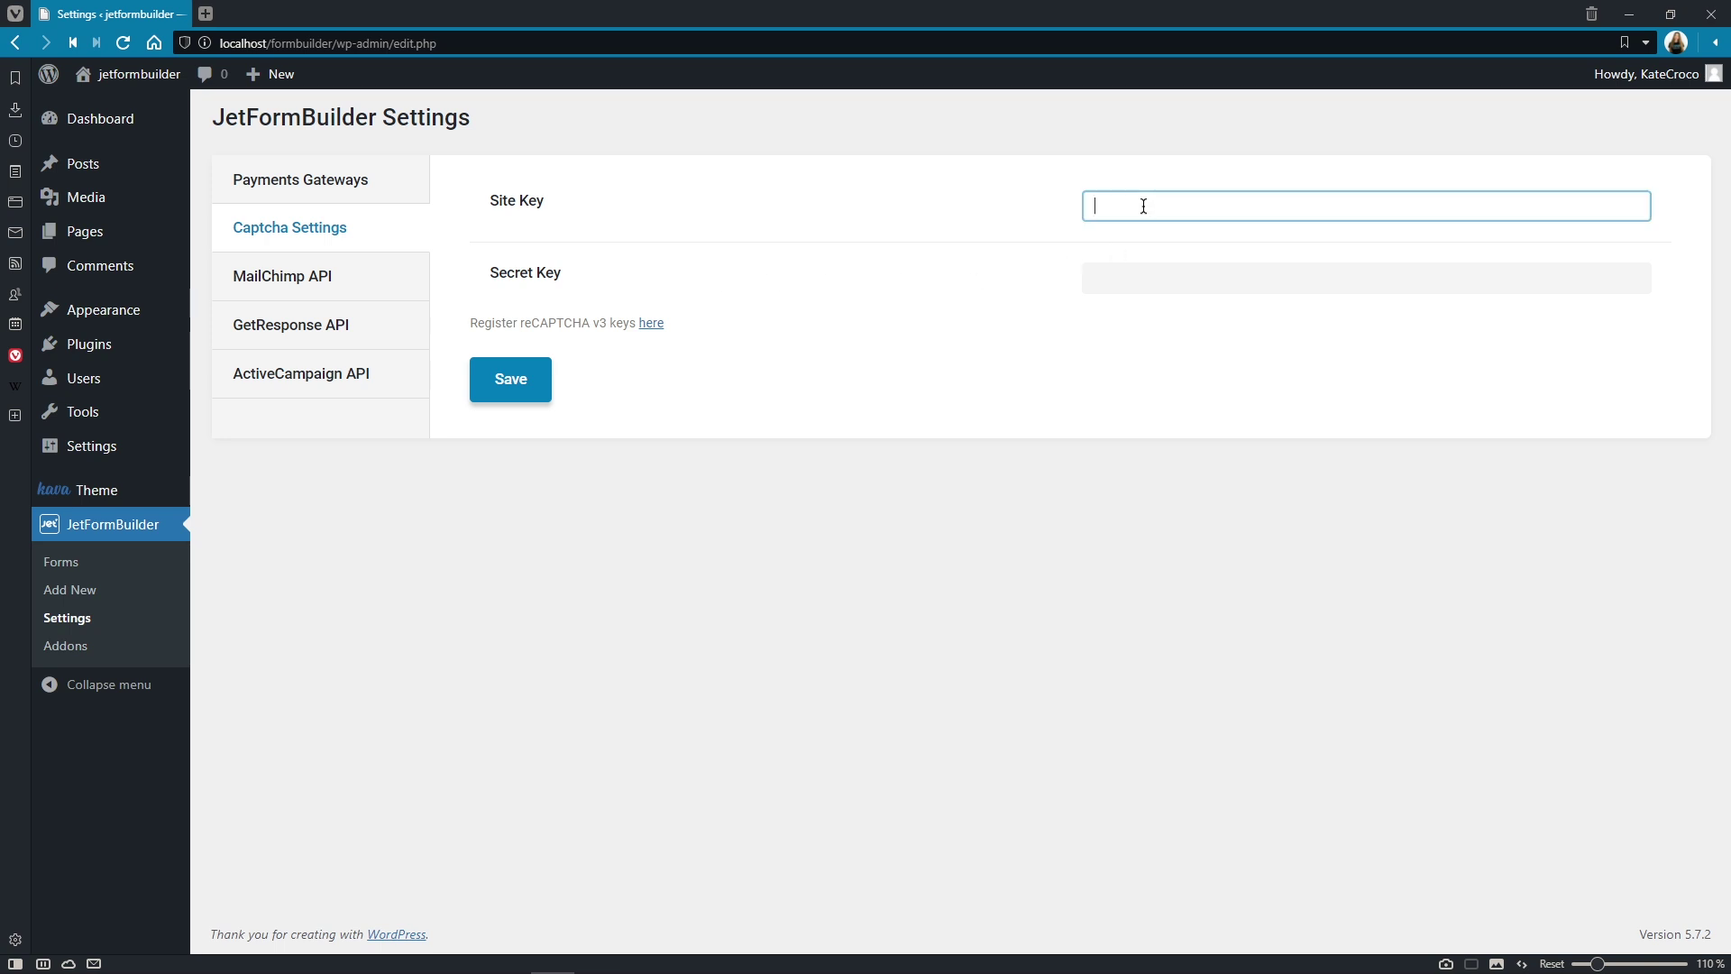
click(1133, 271)
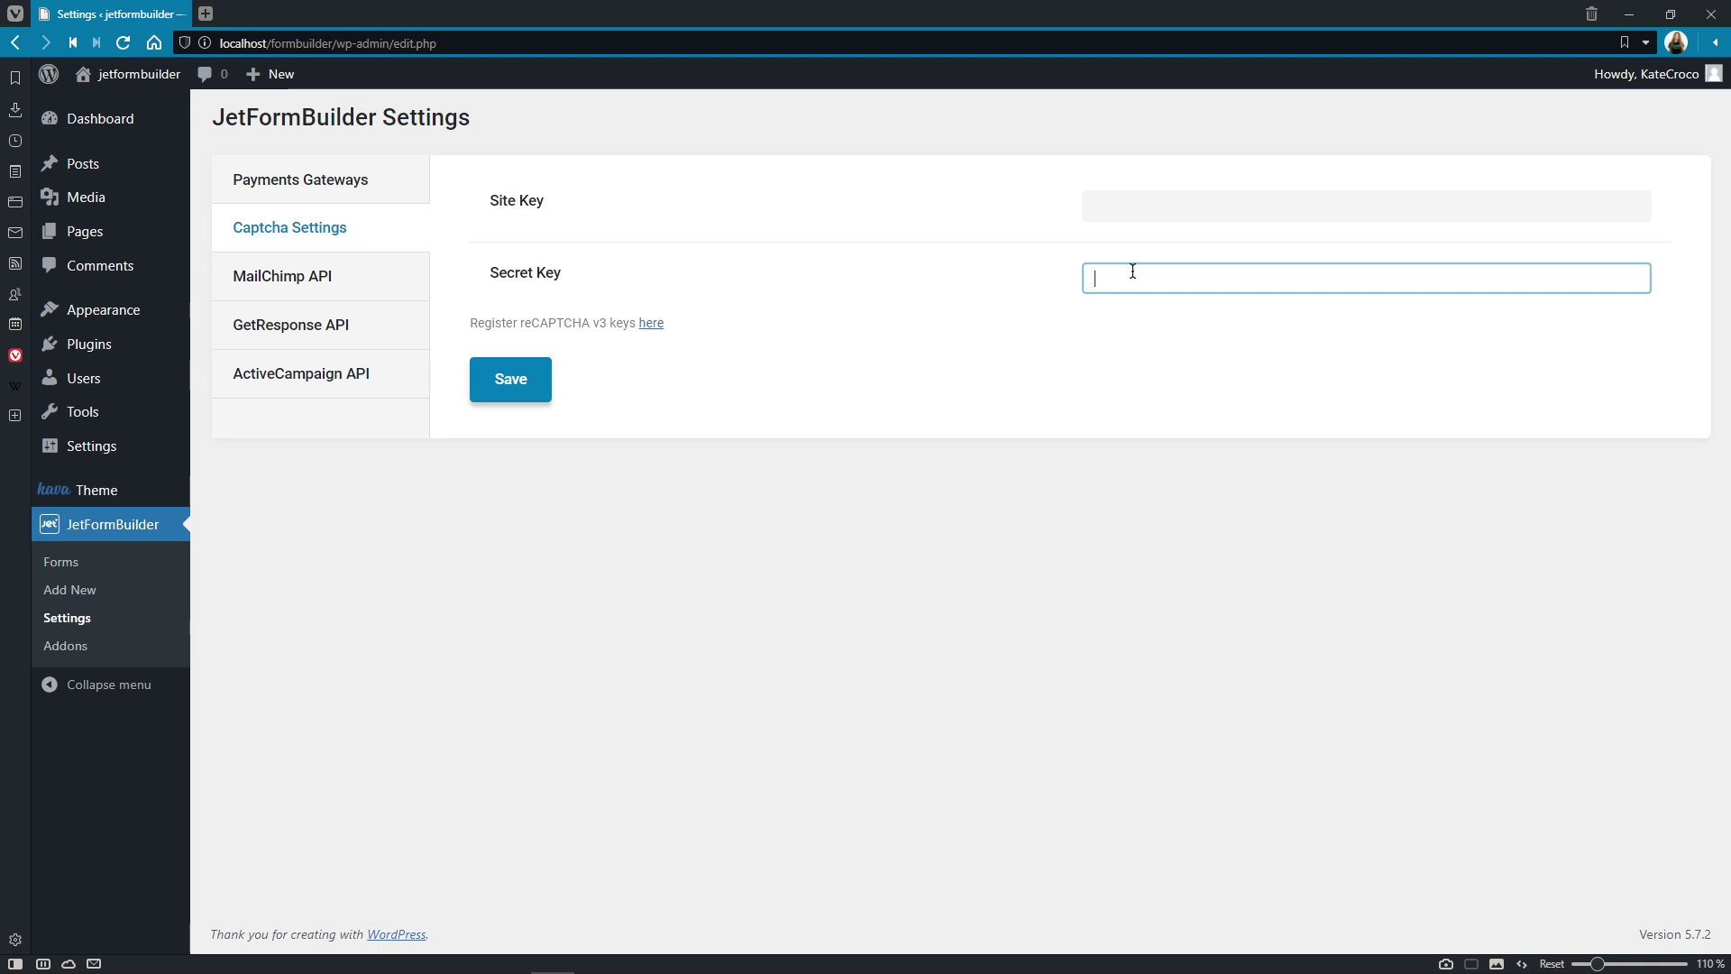
View the reCAPTCHA v3 key registration page, then close it
click(653, 325)
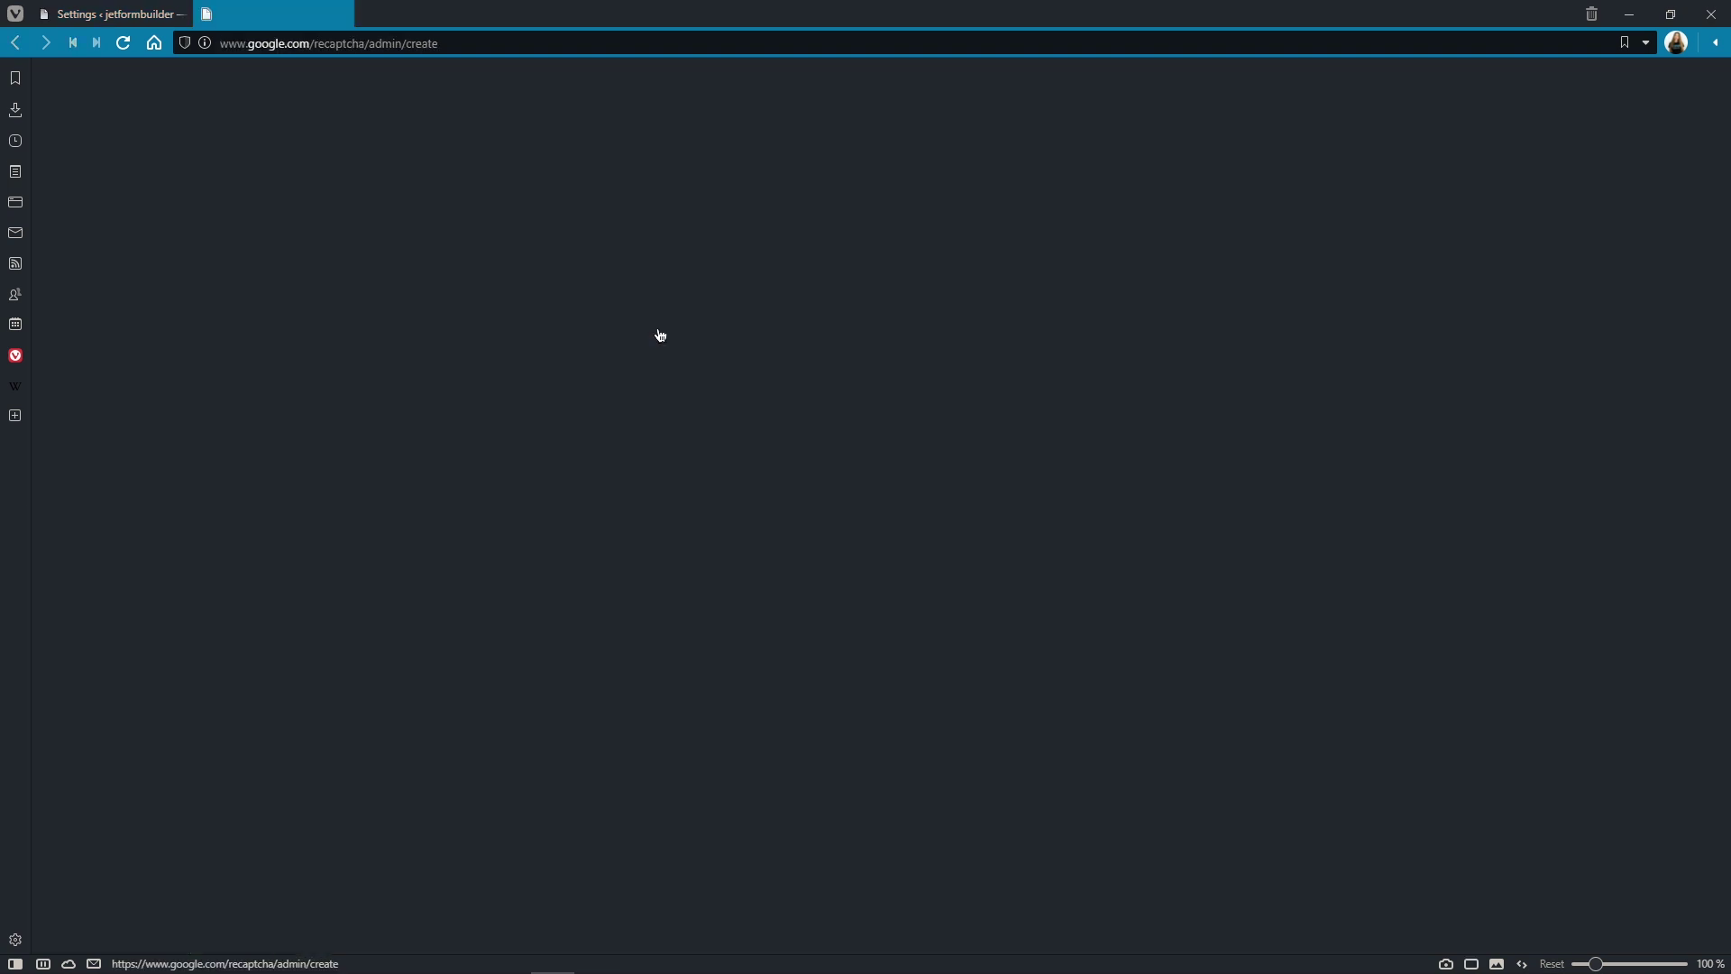
scroll(658, 321, down, 3)
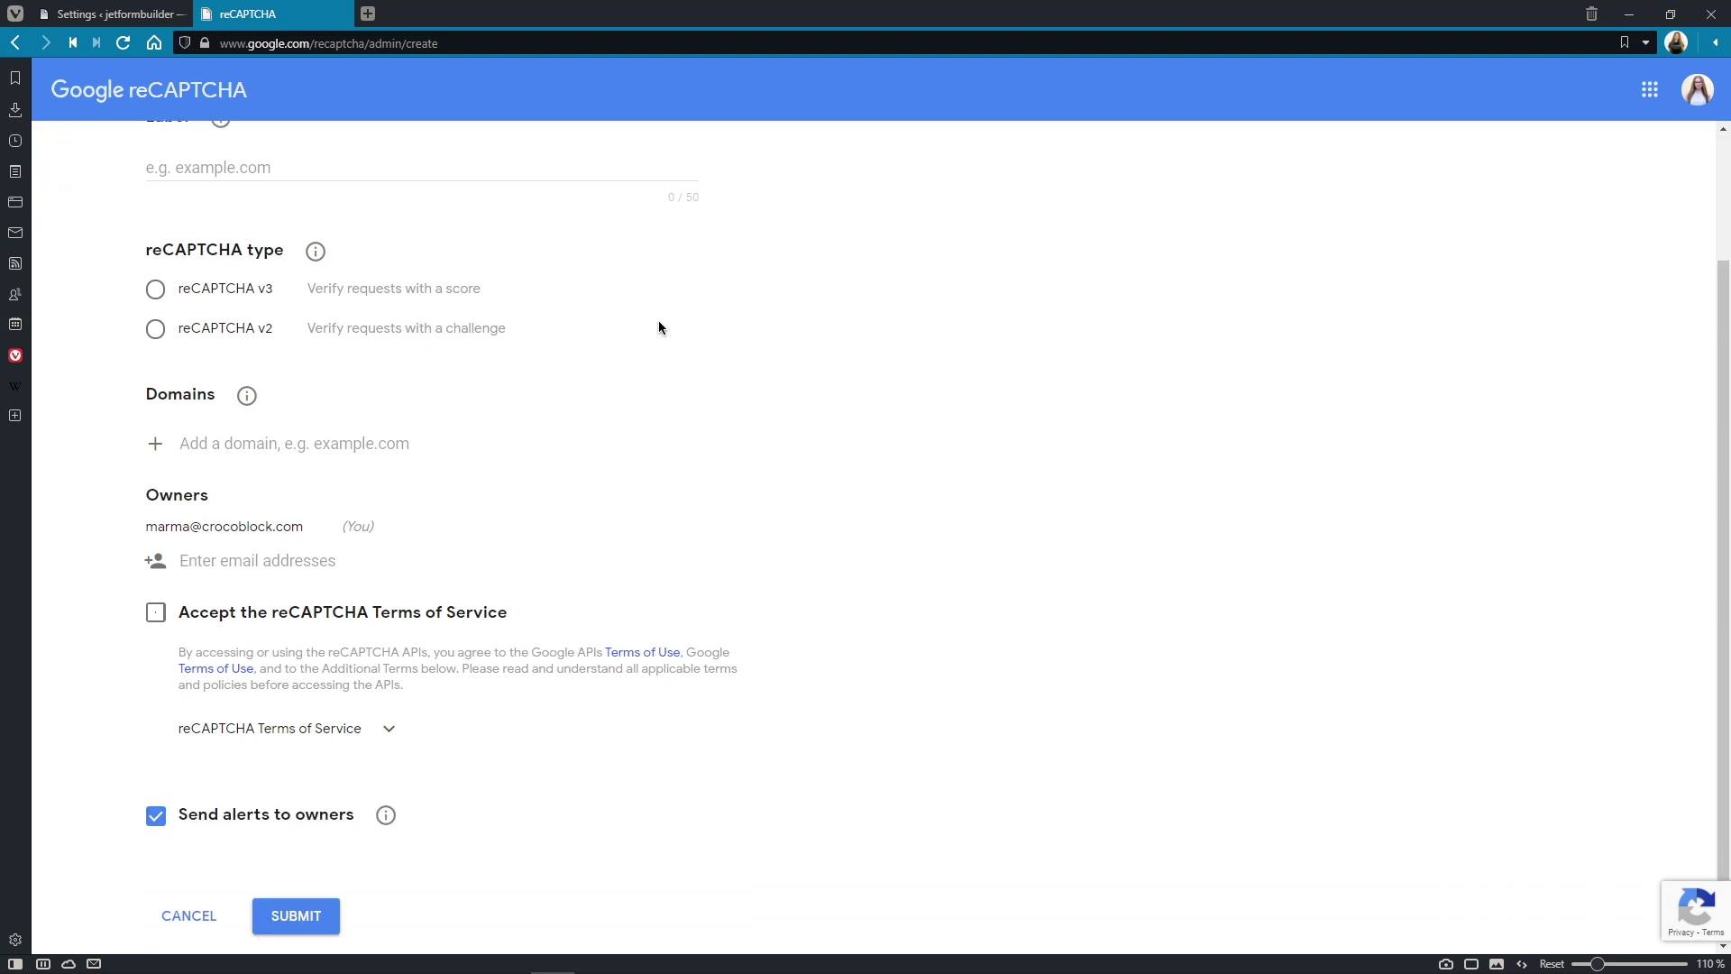
scroll(658, 321, up, 3)
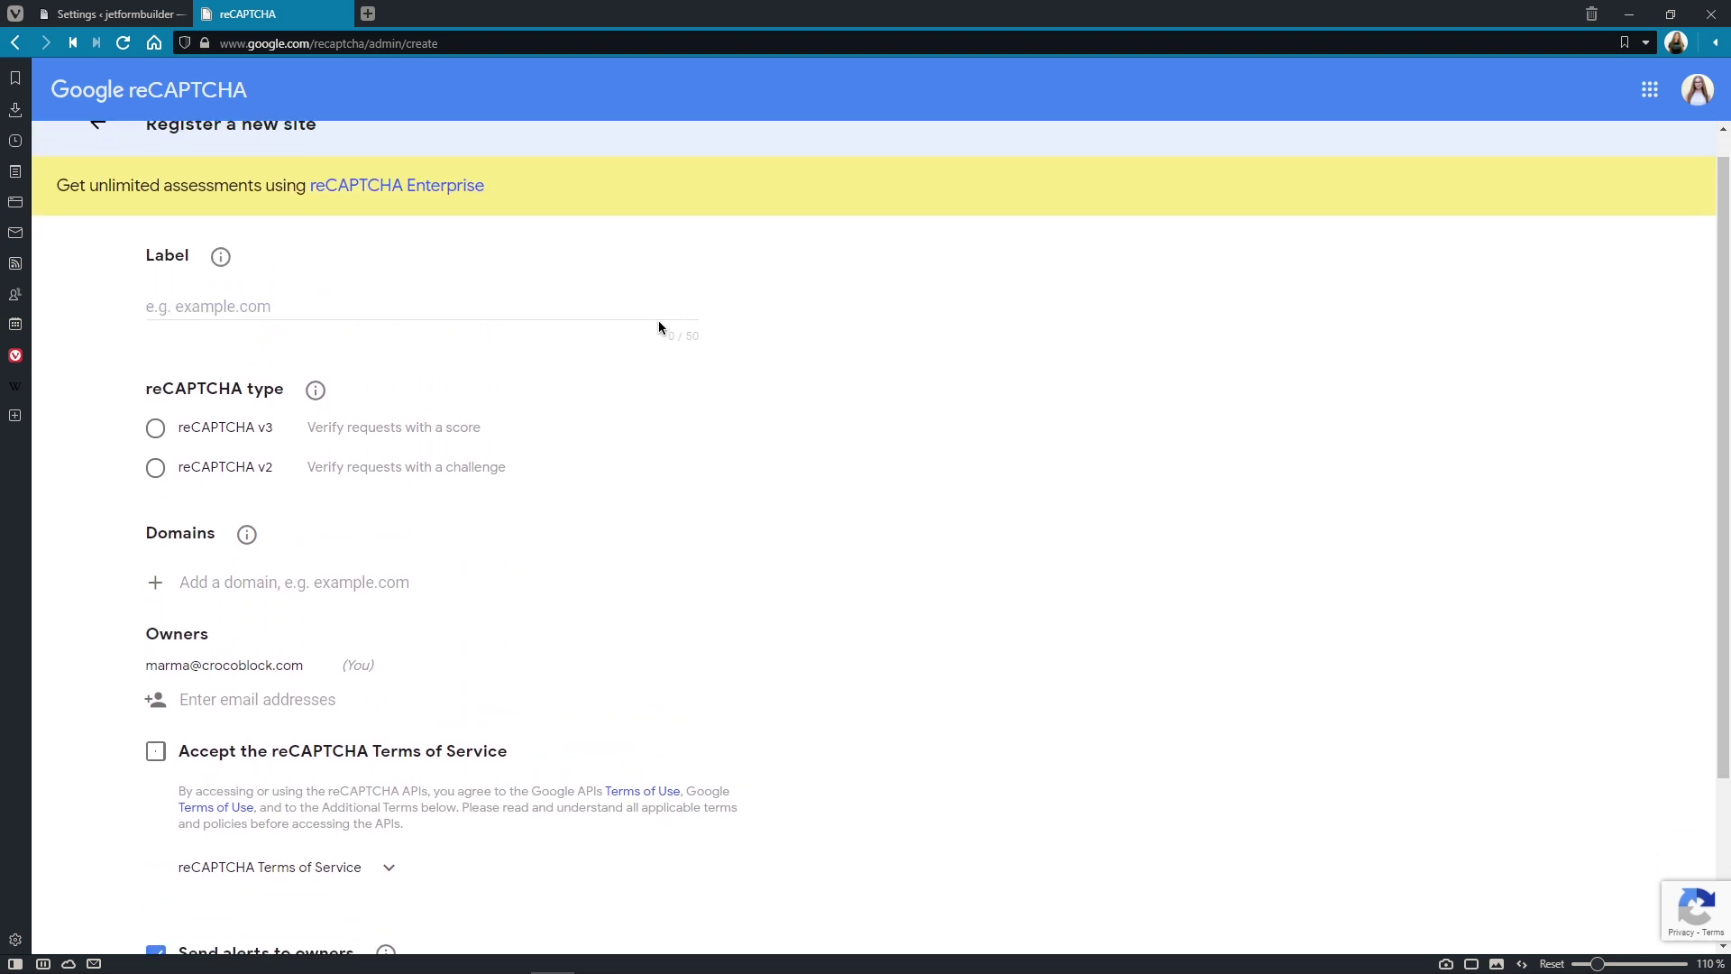
click(348, 13)
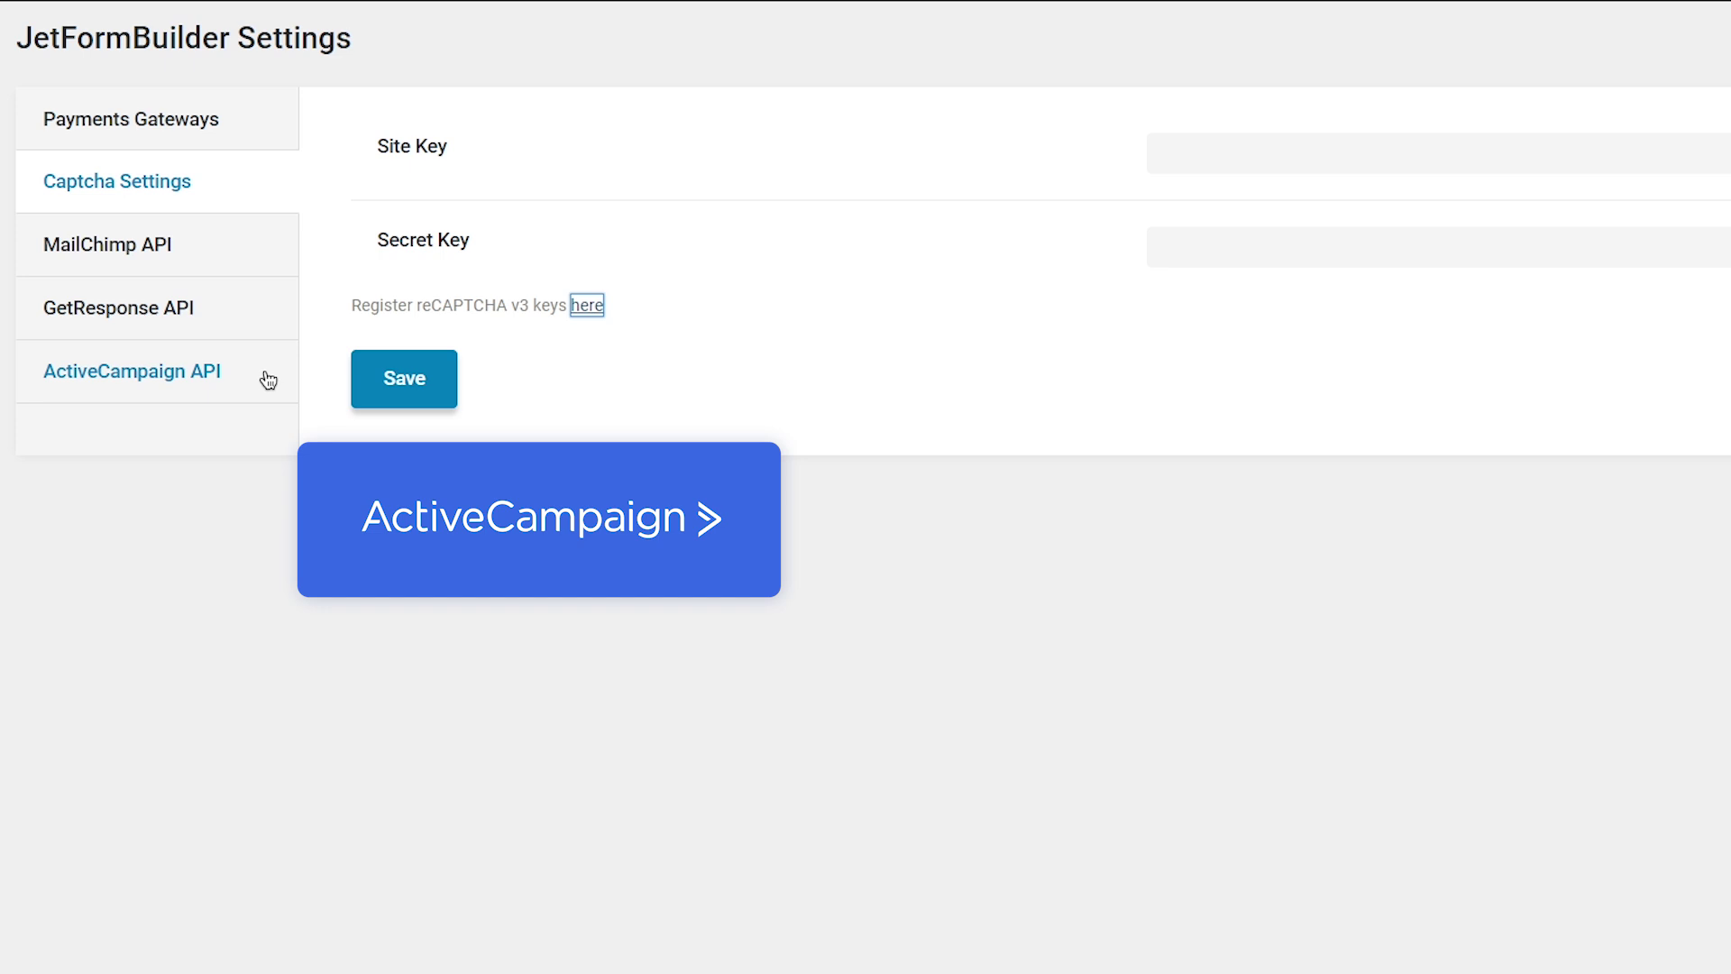
Review the MailChimp, ActiveCampaign and GetResponse API sections, ending back on MailChimp API
click(261, 257)
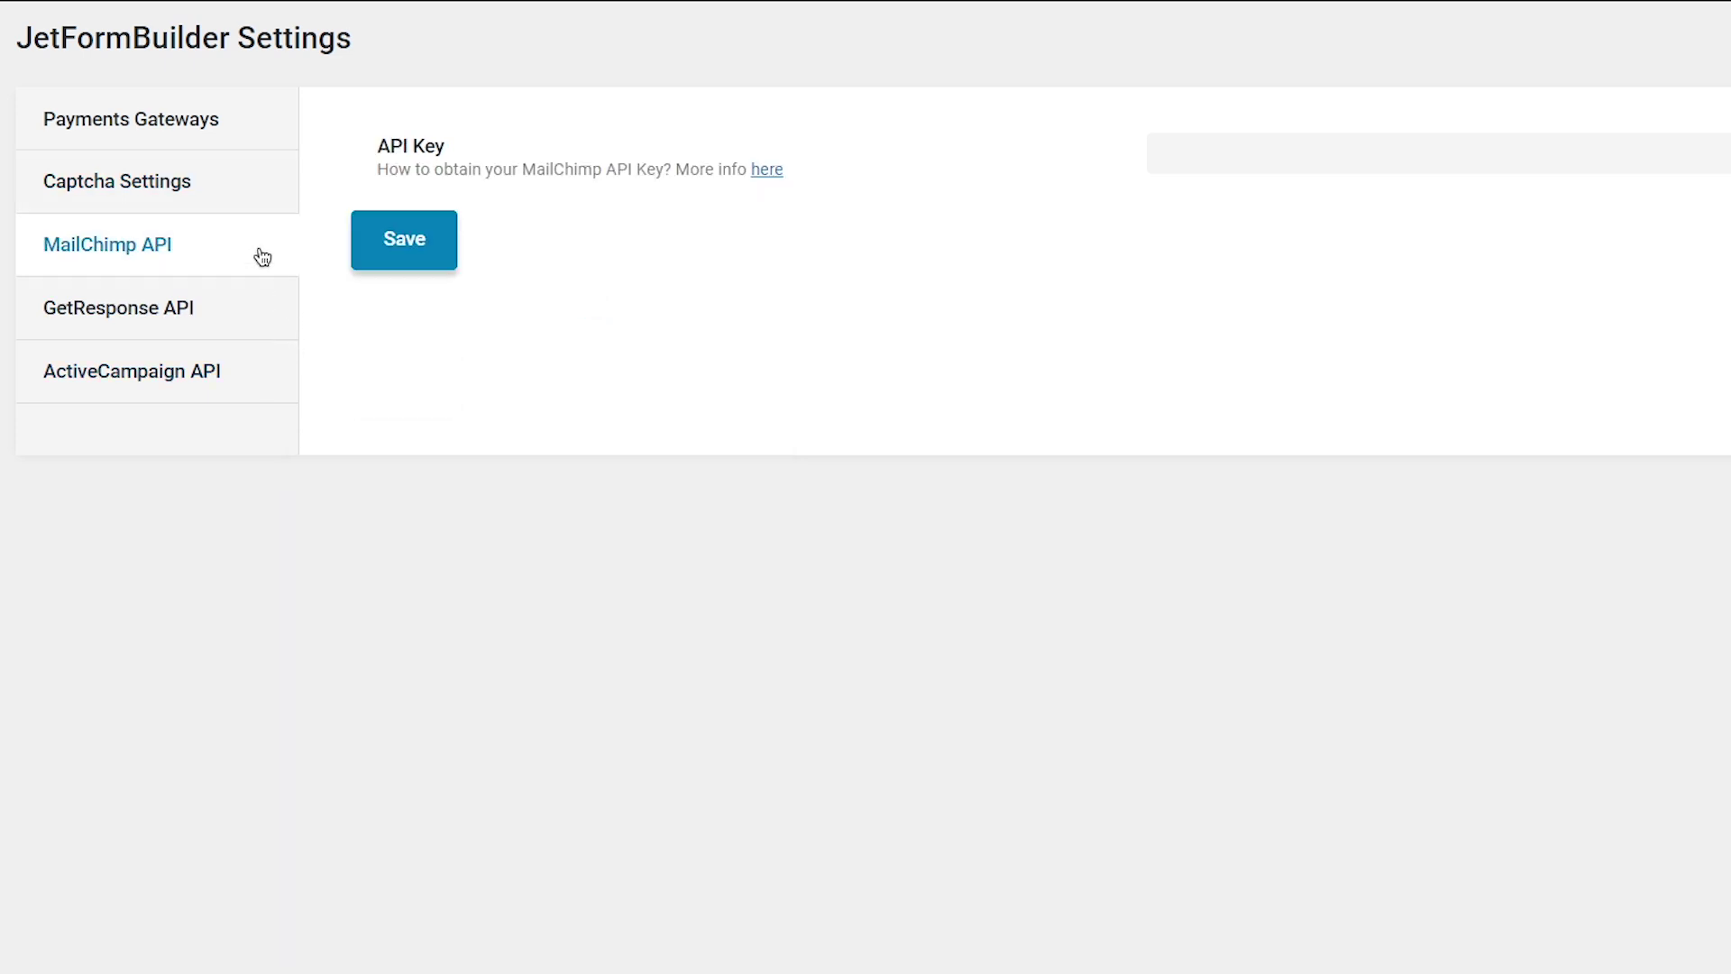
click(1371, 149)
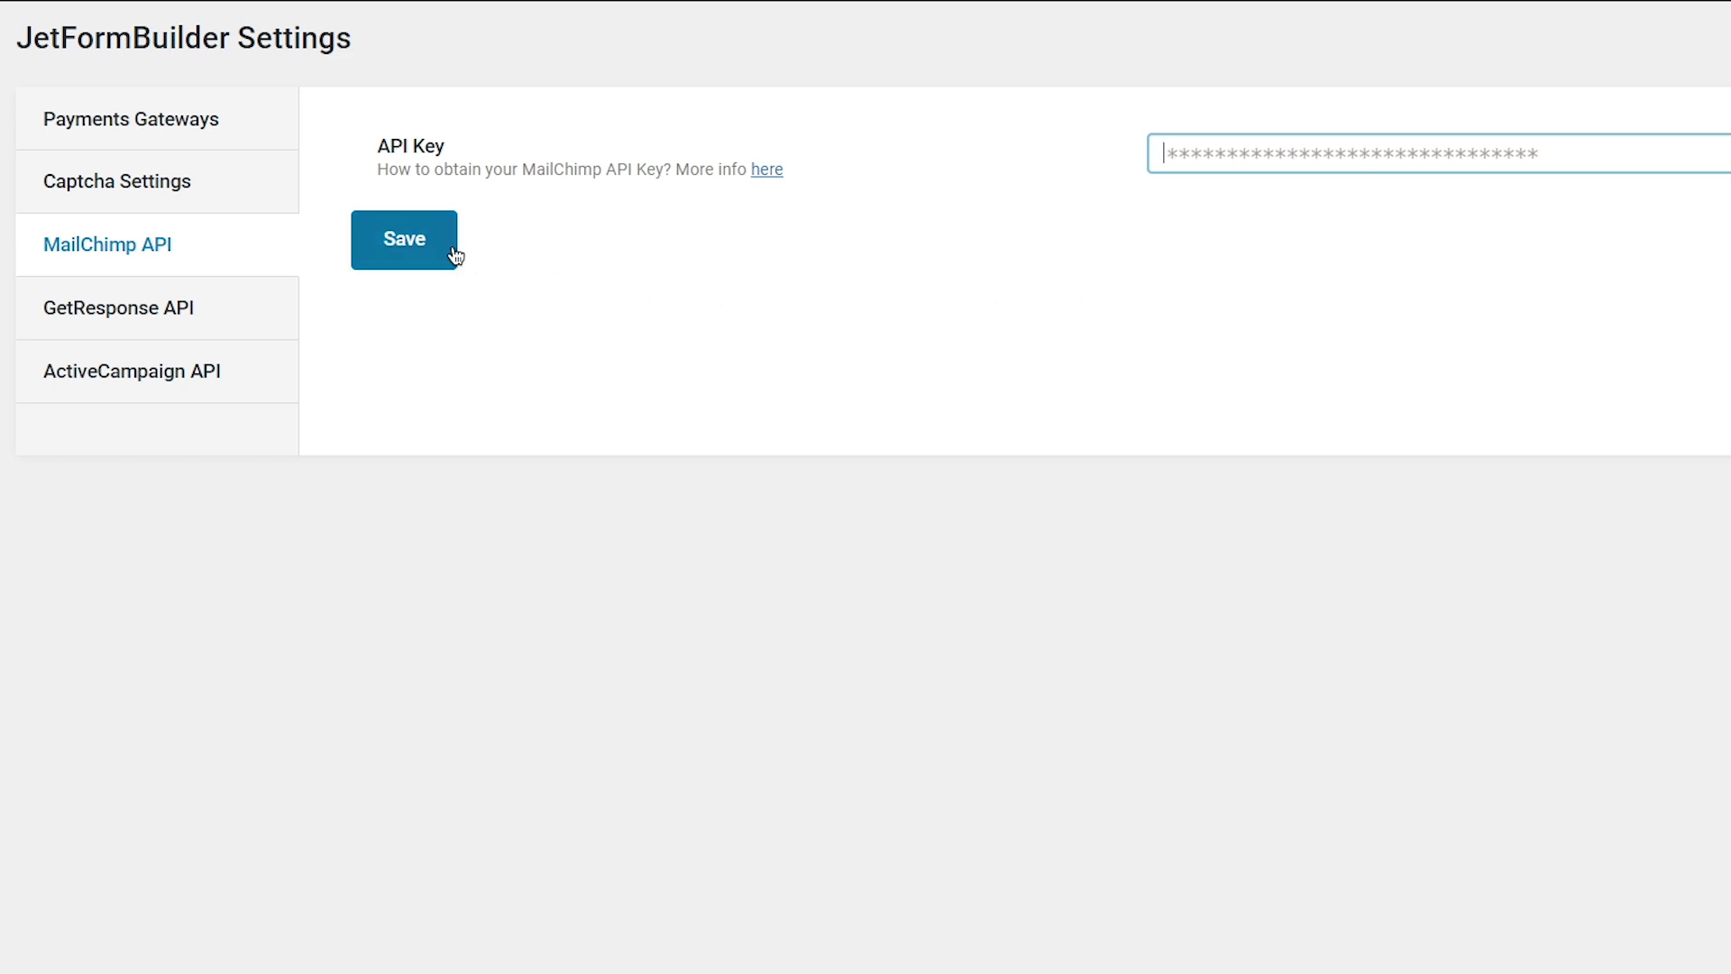
click(252, 369)
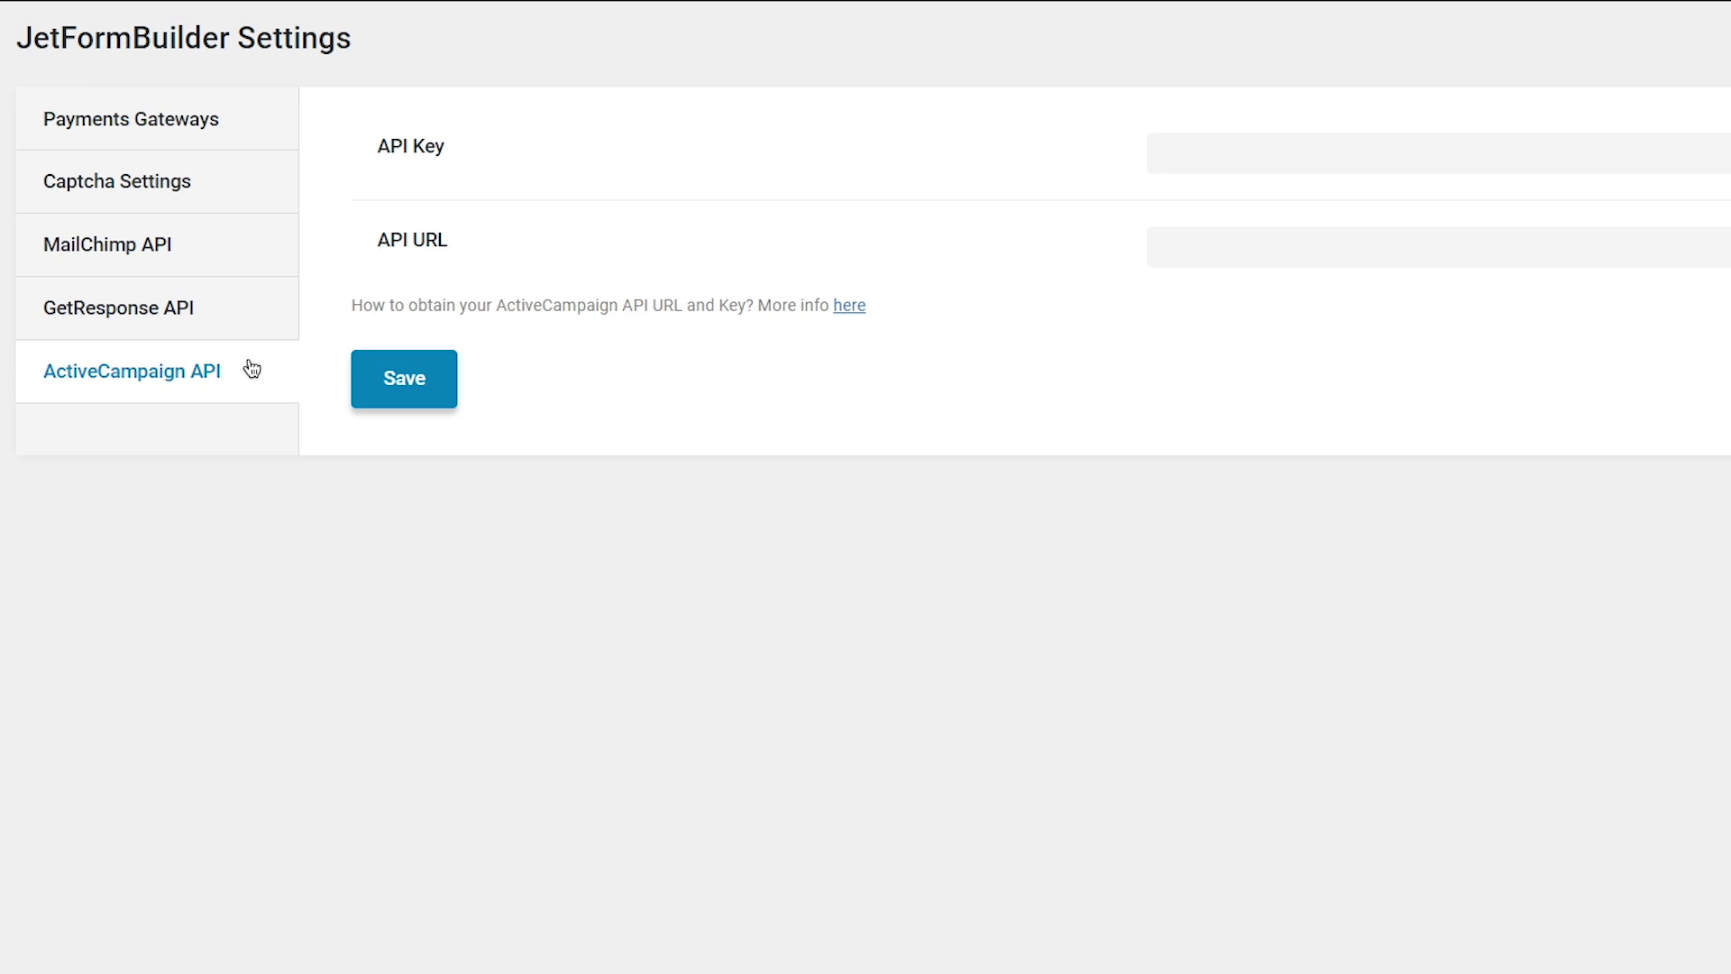
click(1185, 252)
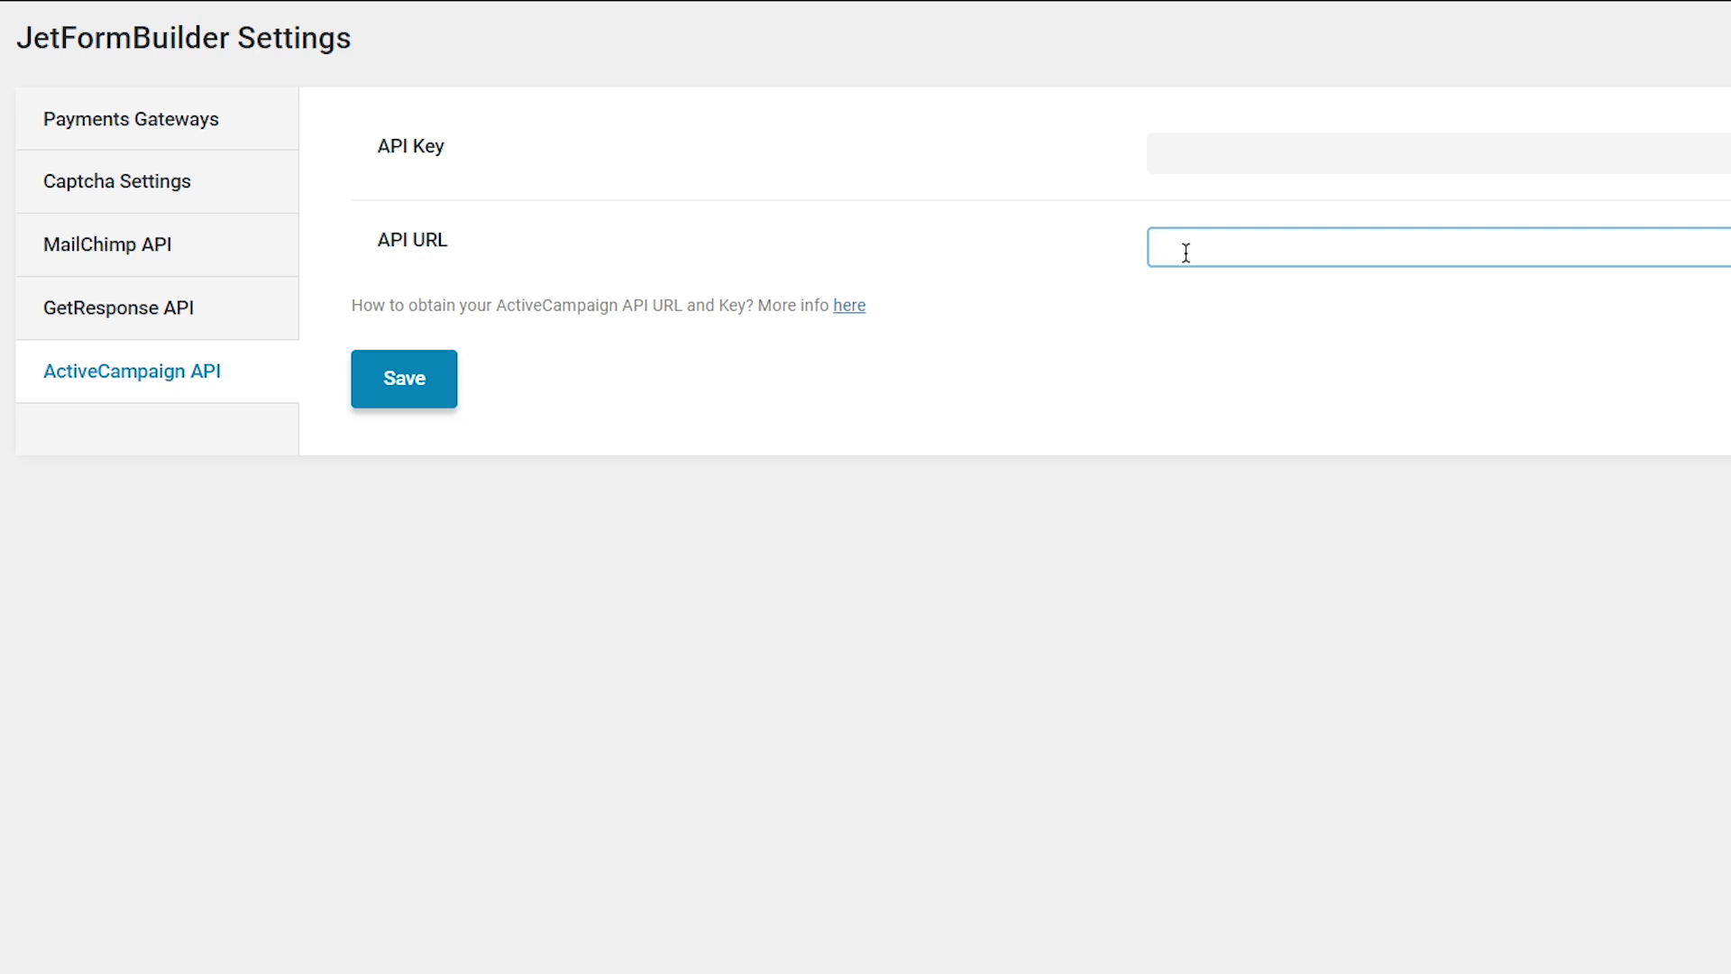
click(853, 314)
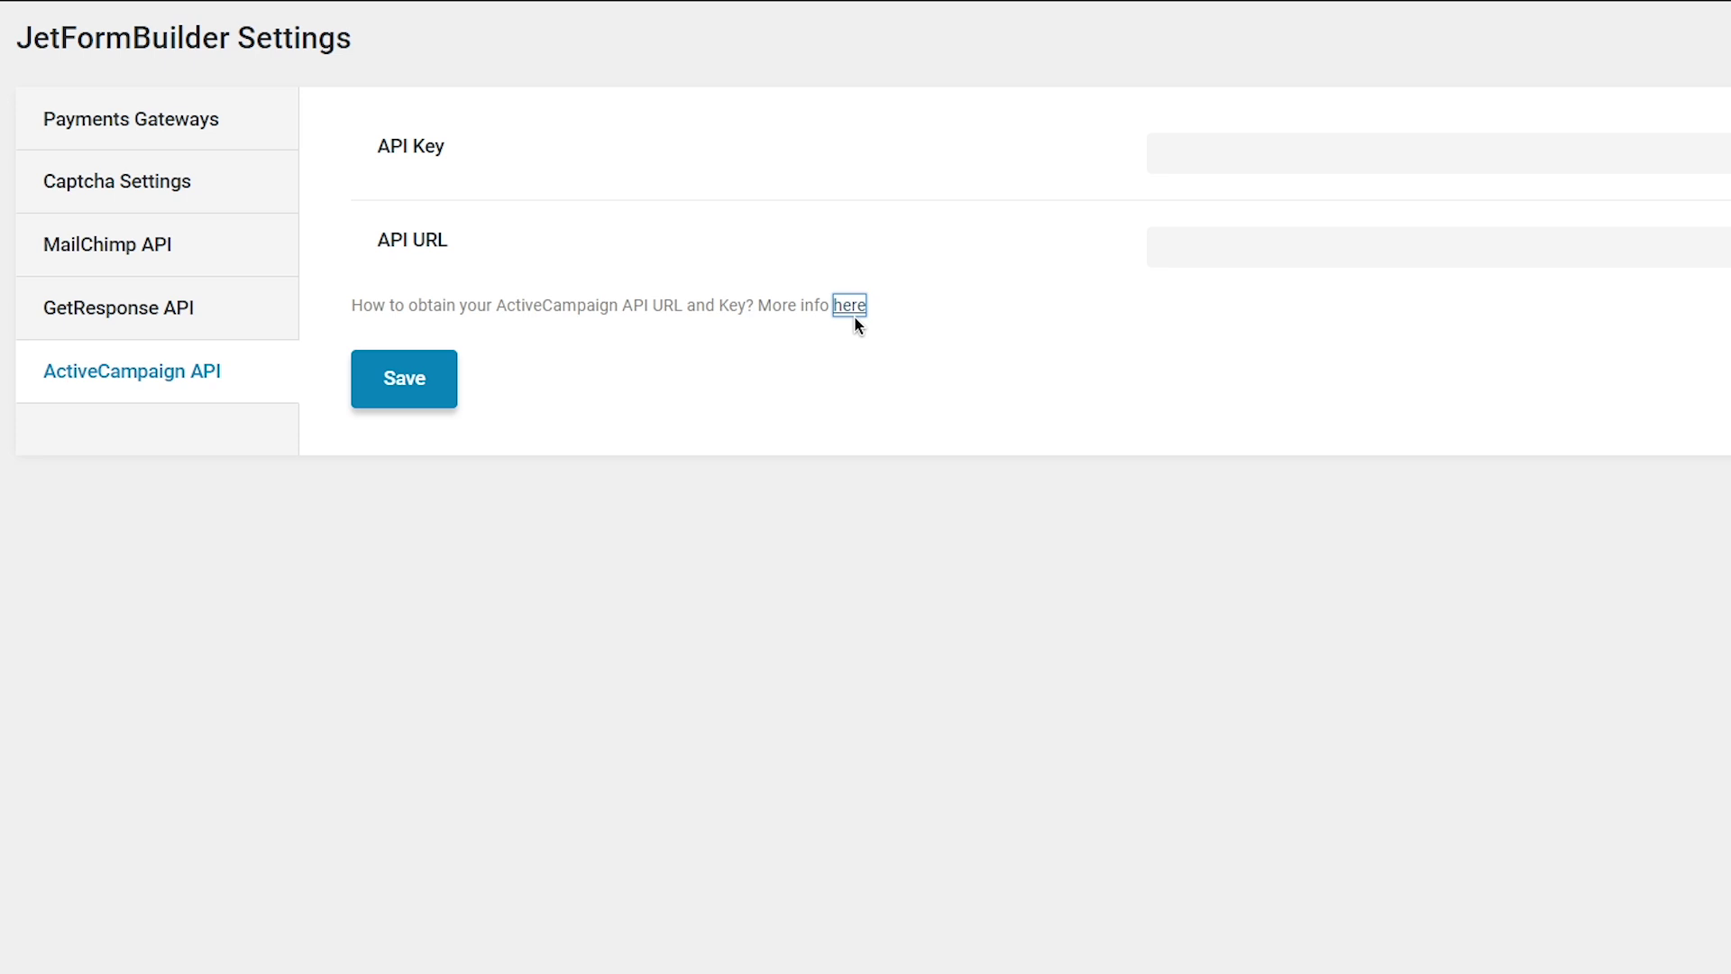
click(226, 311)
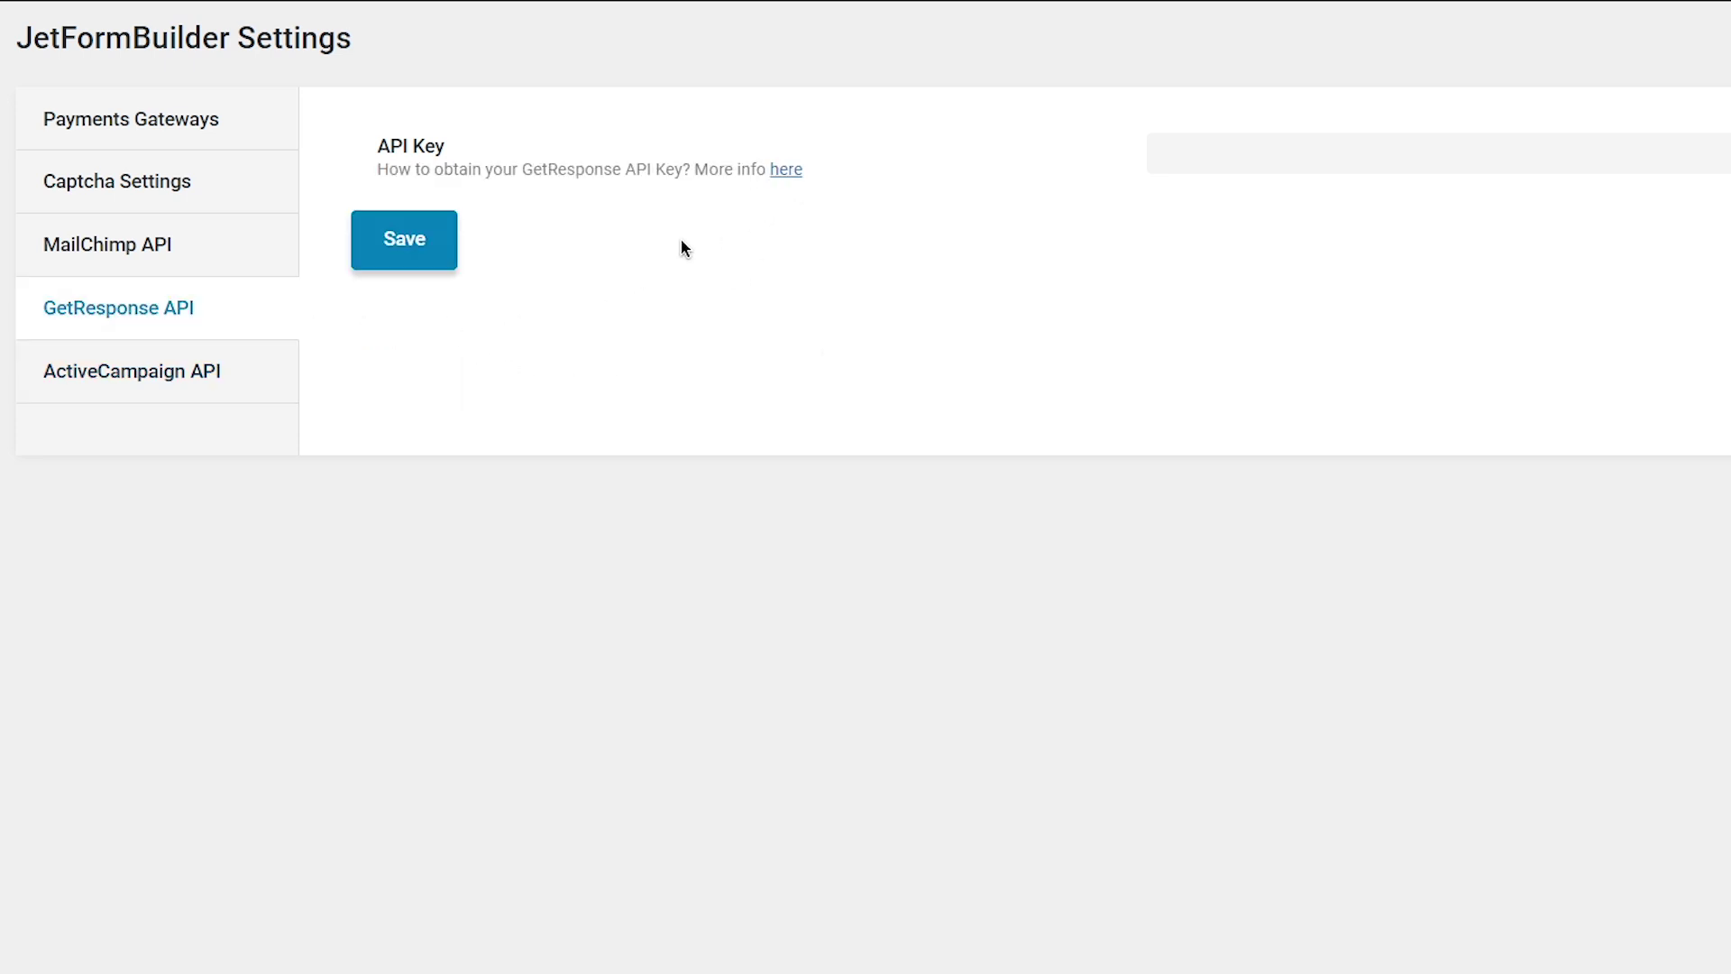
click(243, 255)
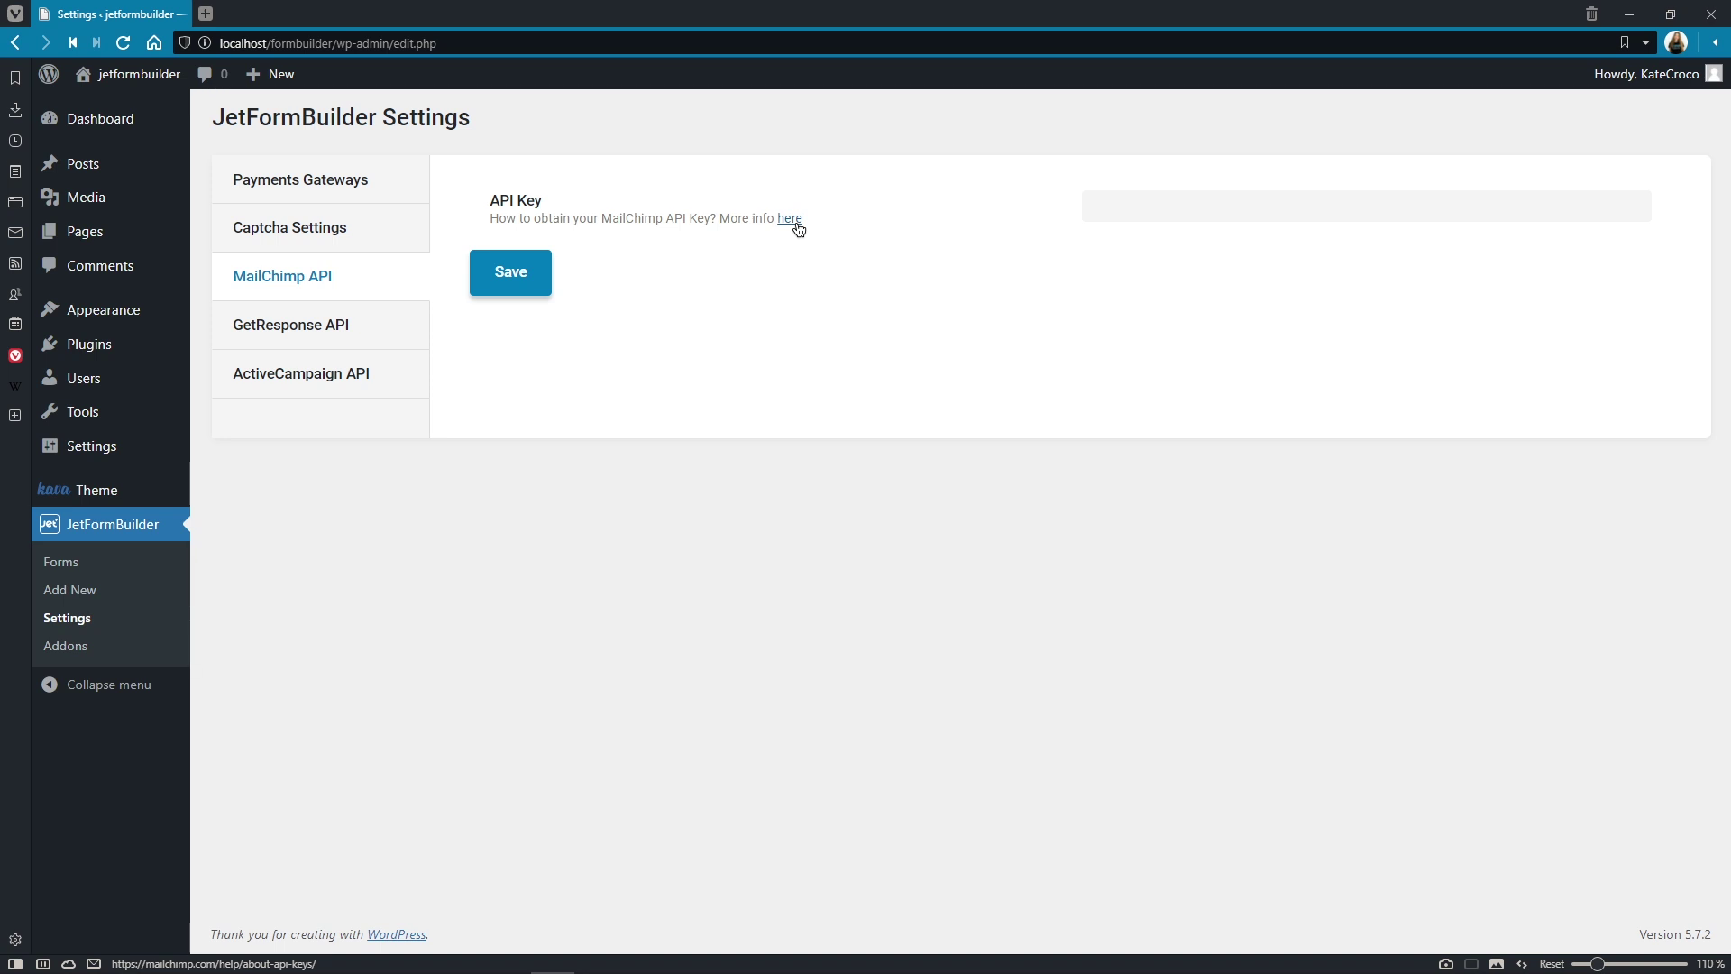
Open JetFormBilder Form#2 from the Forms list in the editor
click(87, 563)
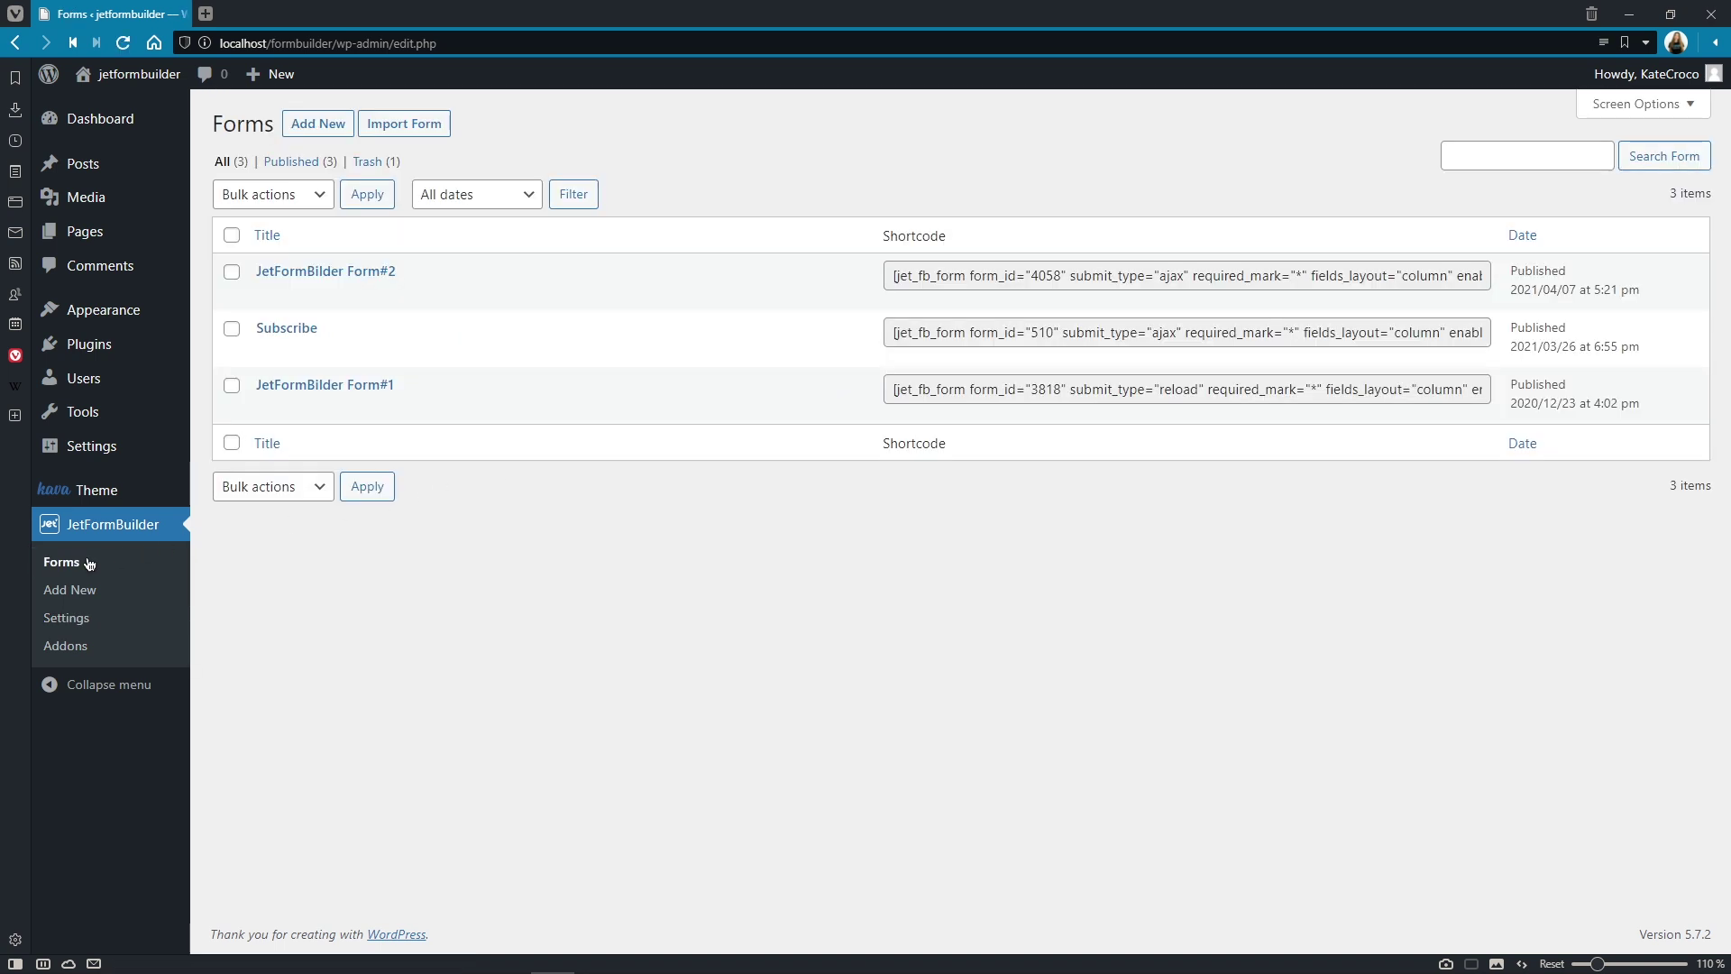
mouse_move(274, 298)
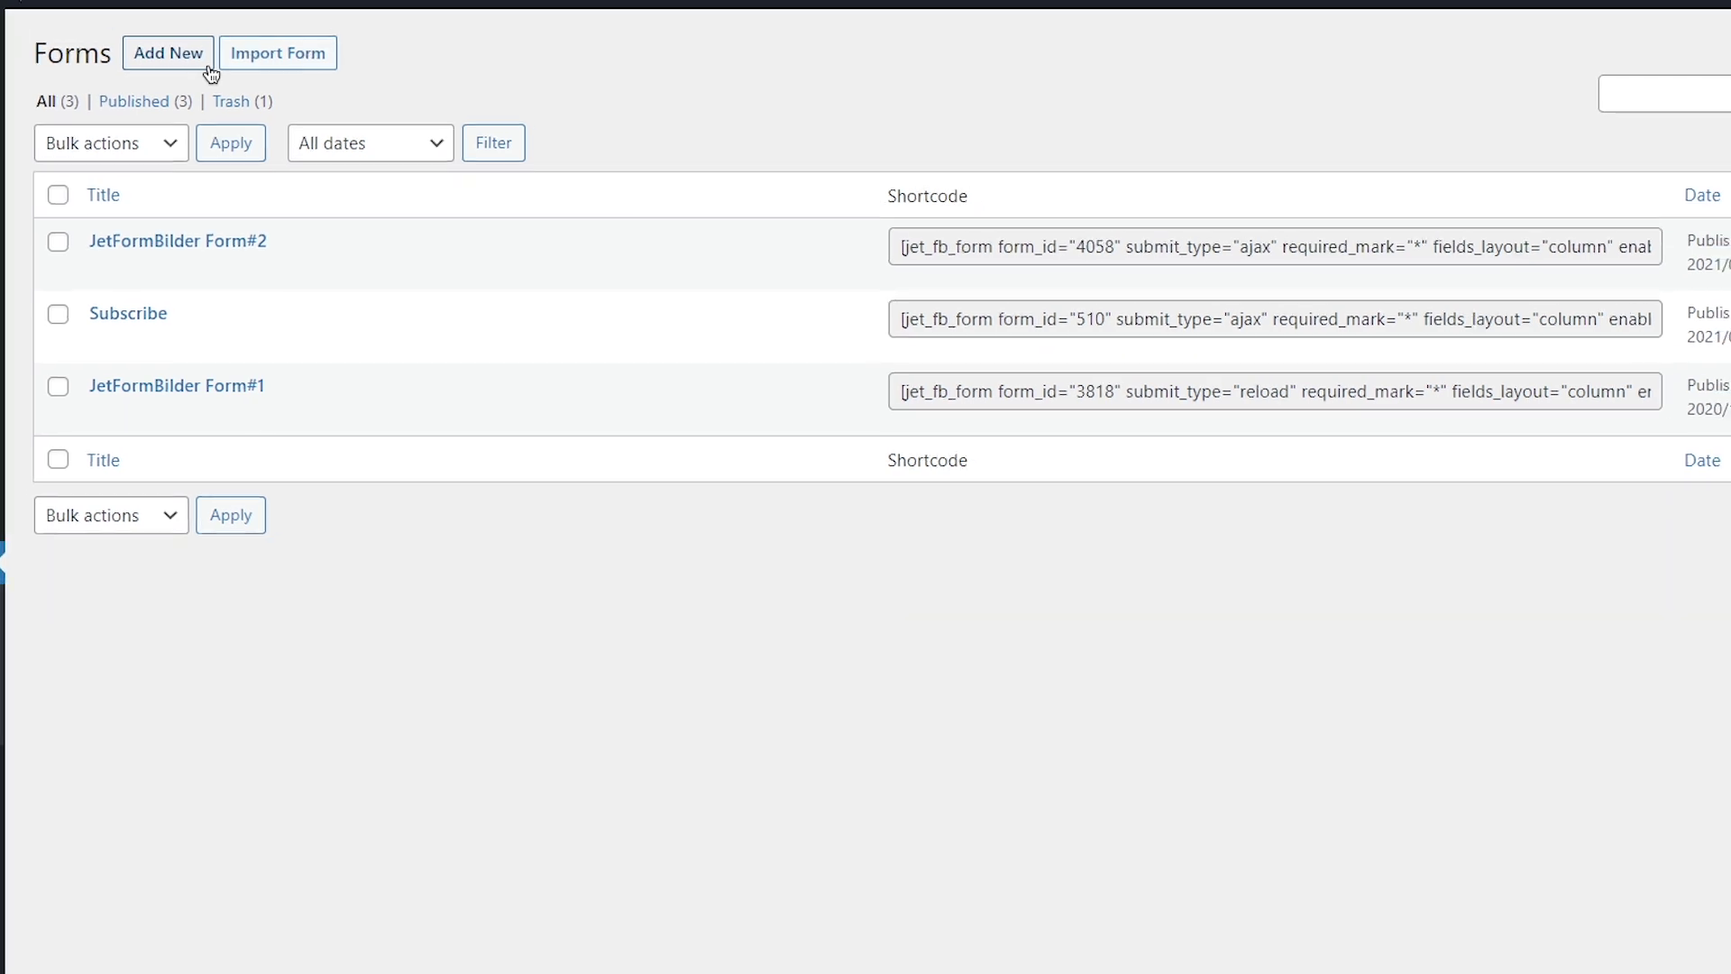
mouse_move(89, 276)
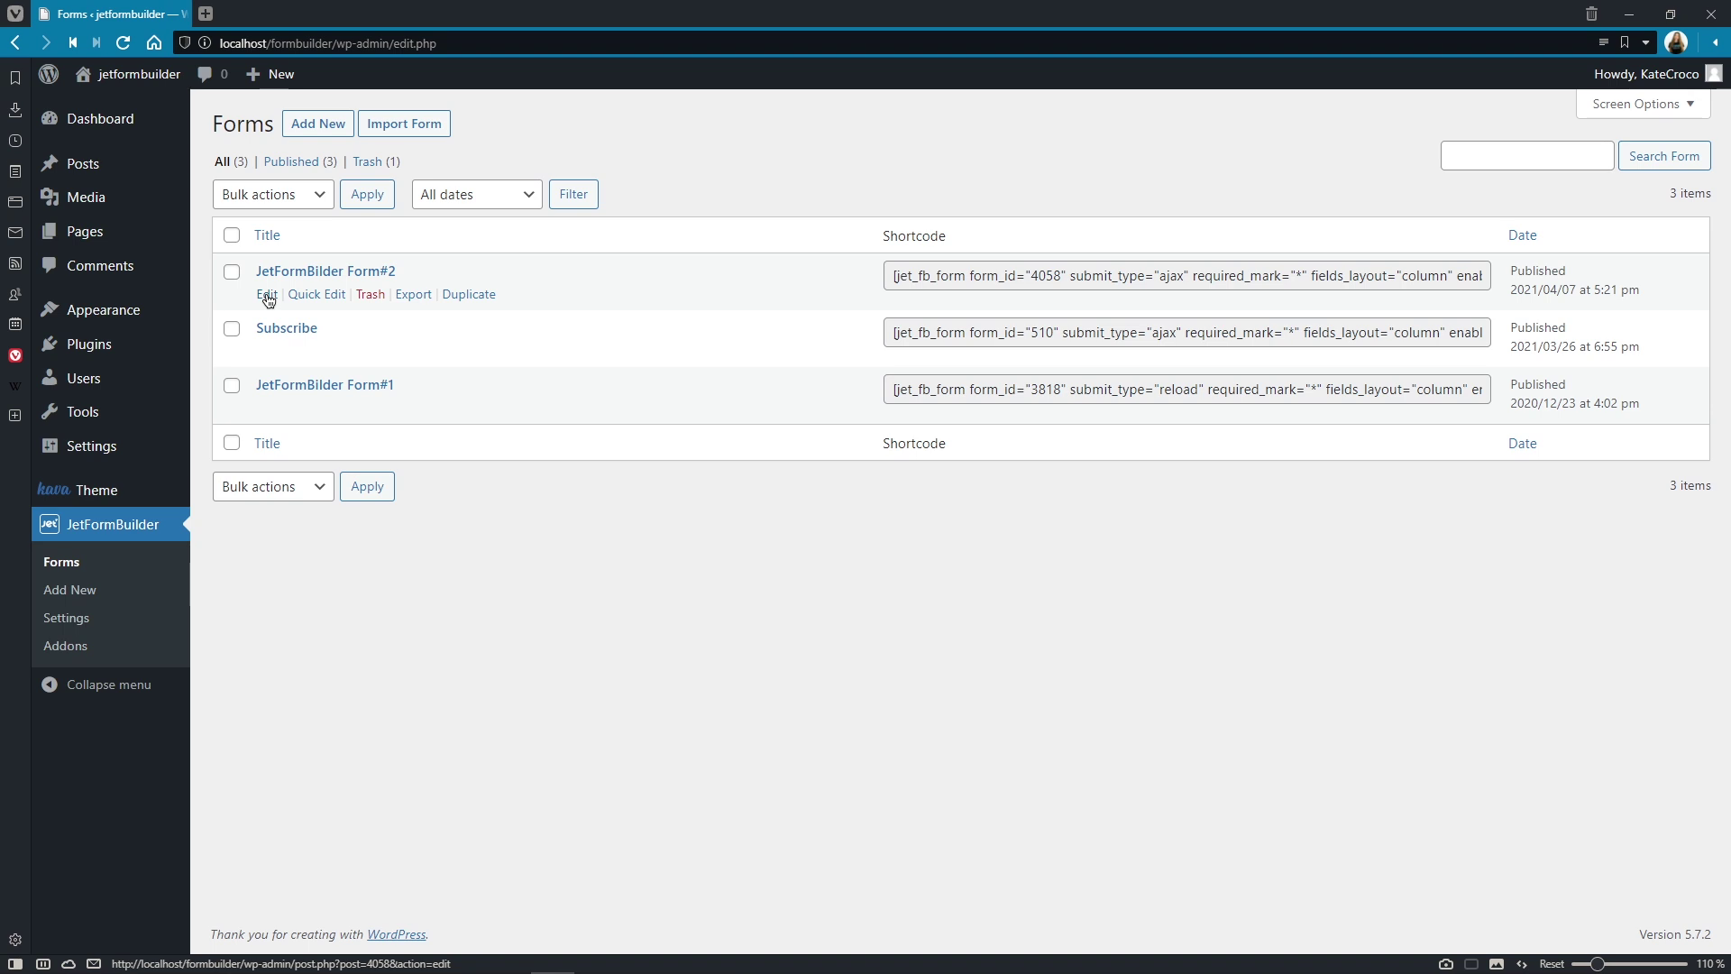
click(267, 297)
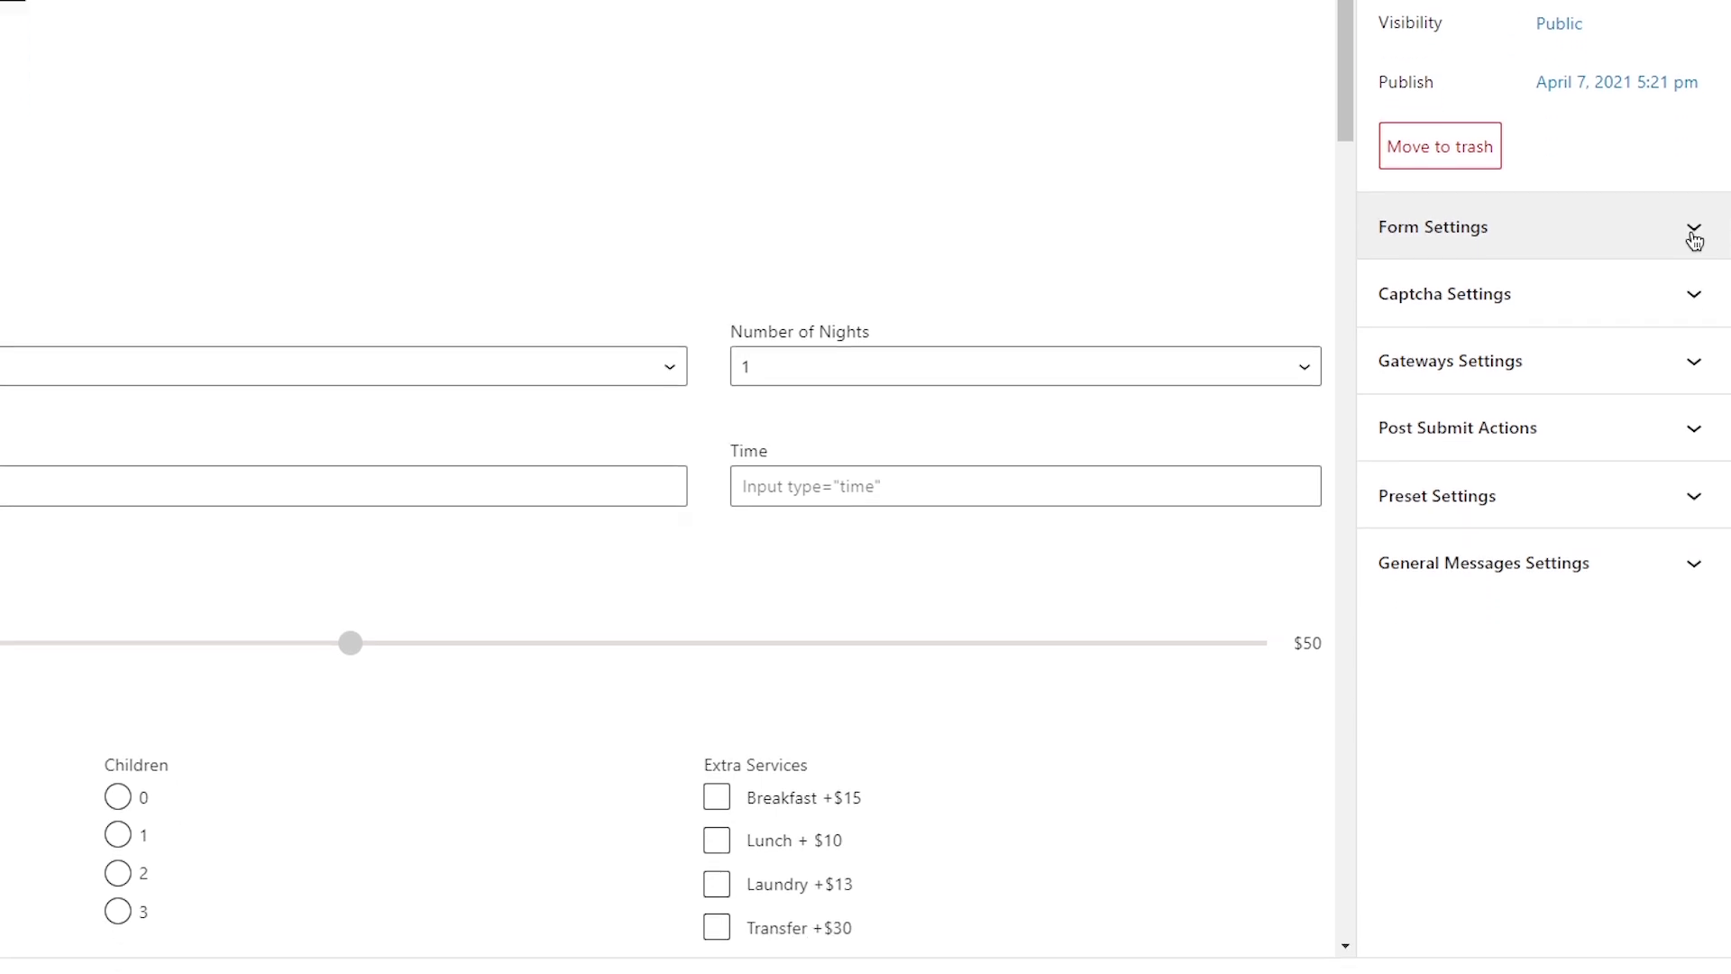
Expand Form Settings and set Fields Layout to Column, also trying Row
click(1694, 329)
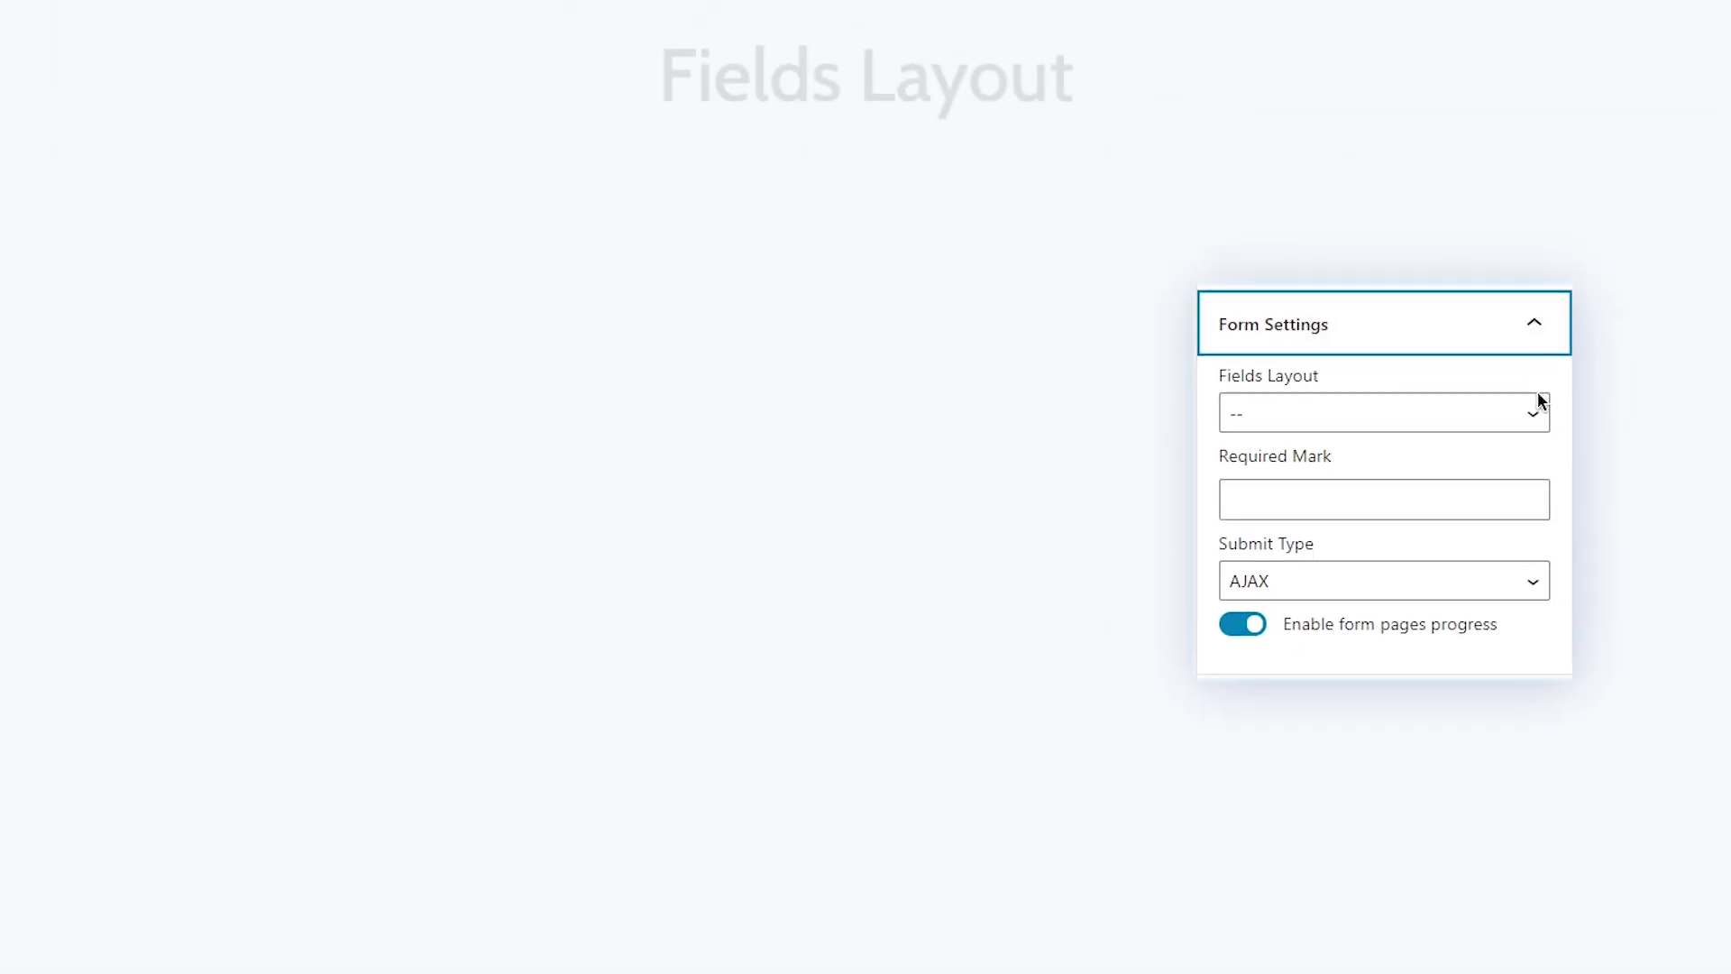
click(1693, 315)
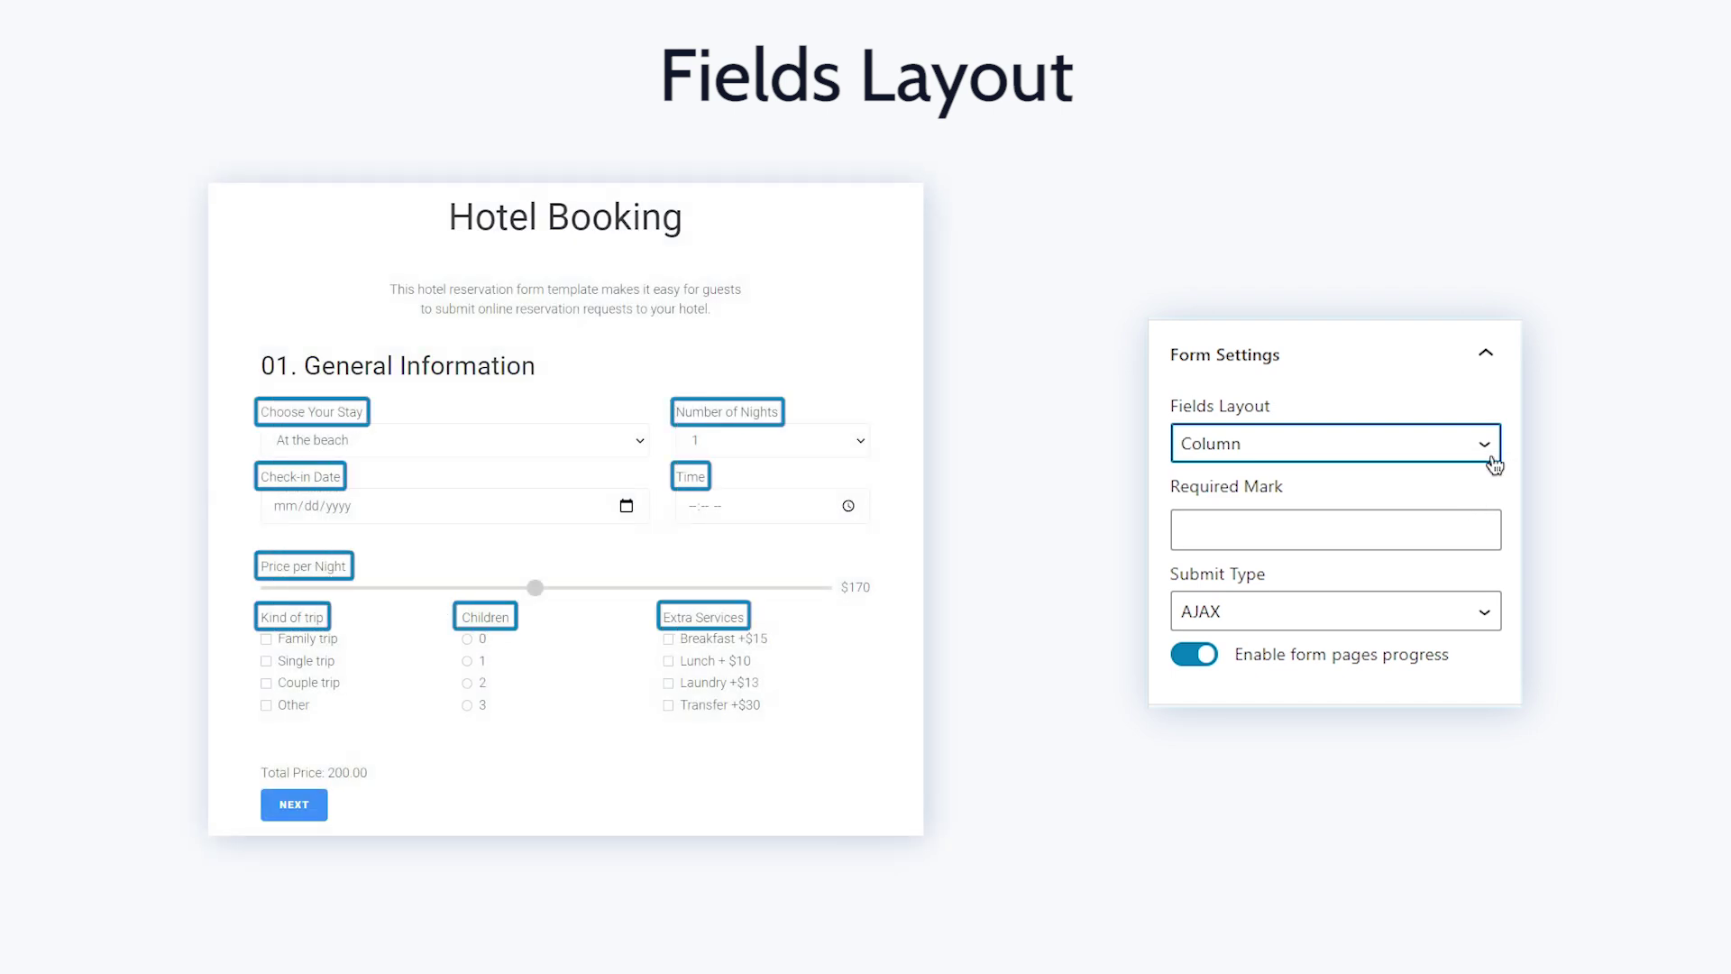
click(1487, 451)
click(1471, 523)
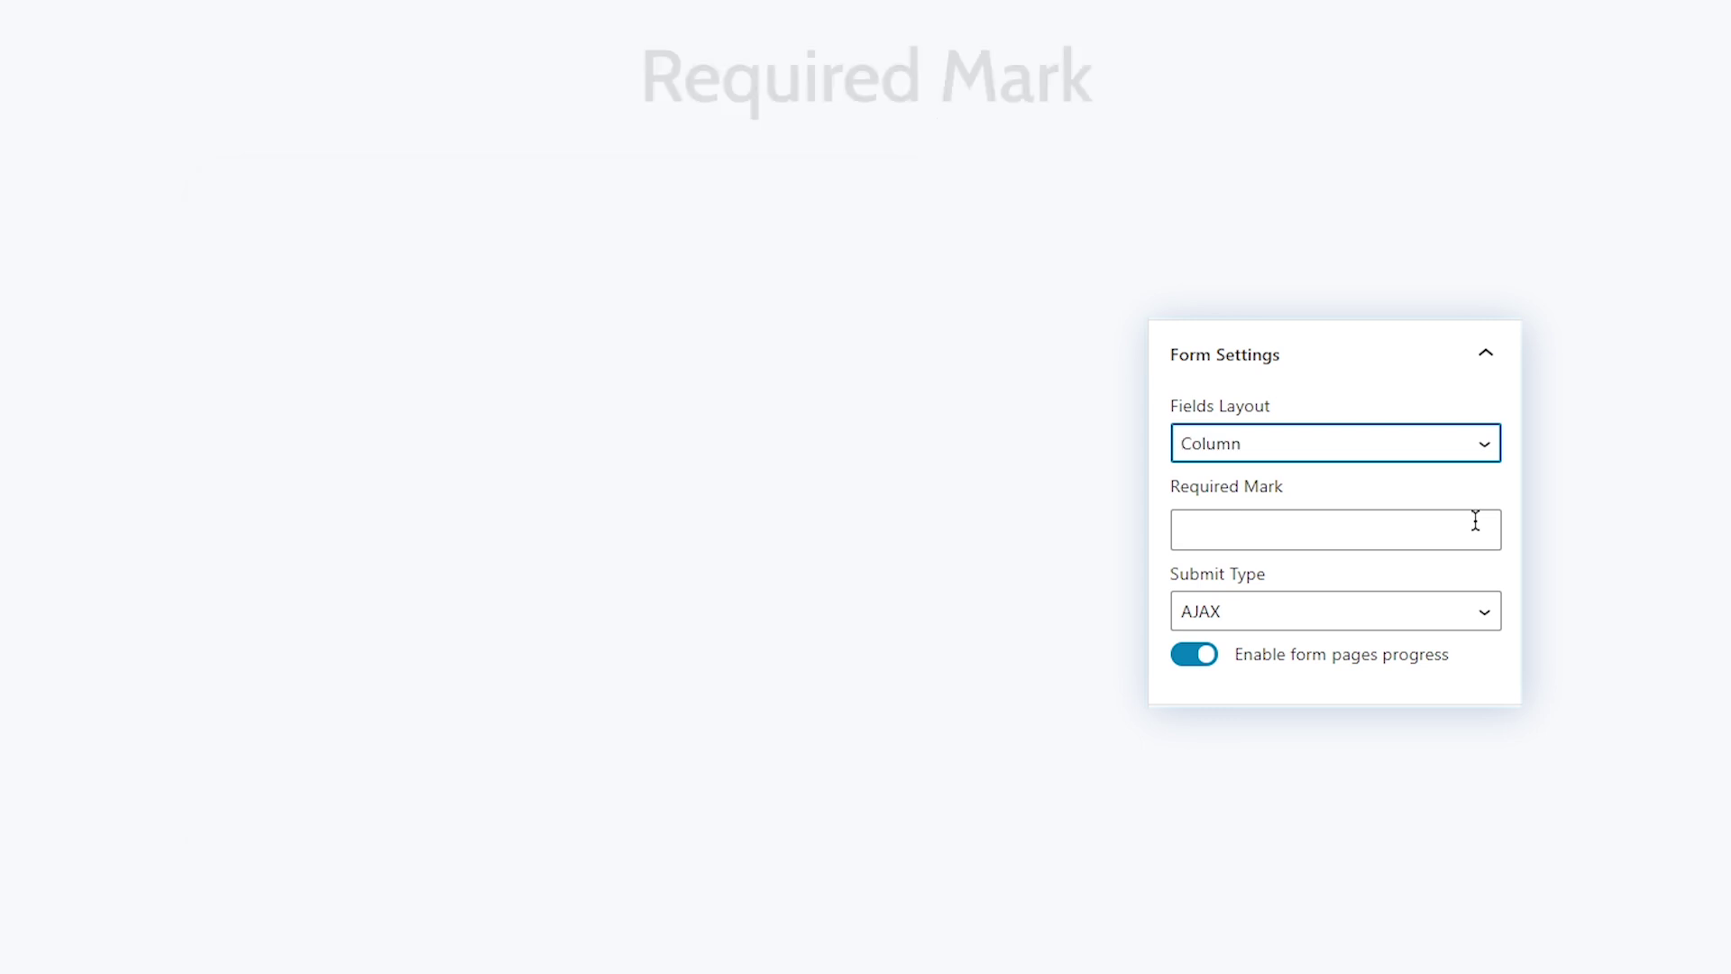
click(1473, 521)
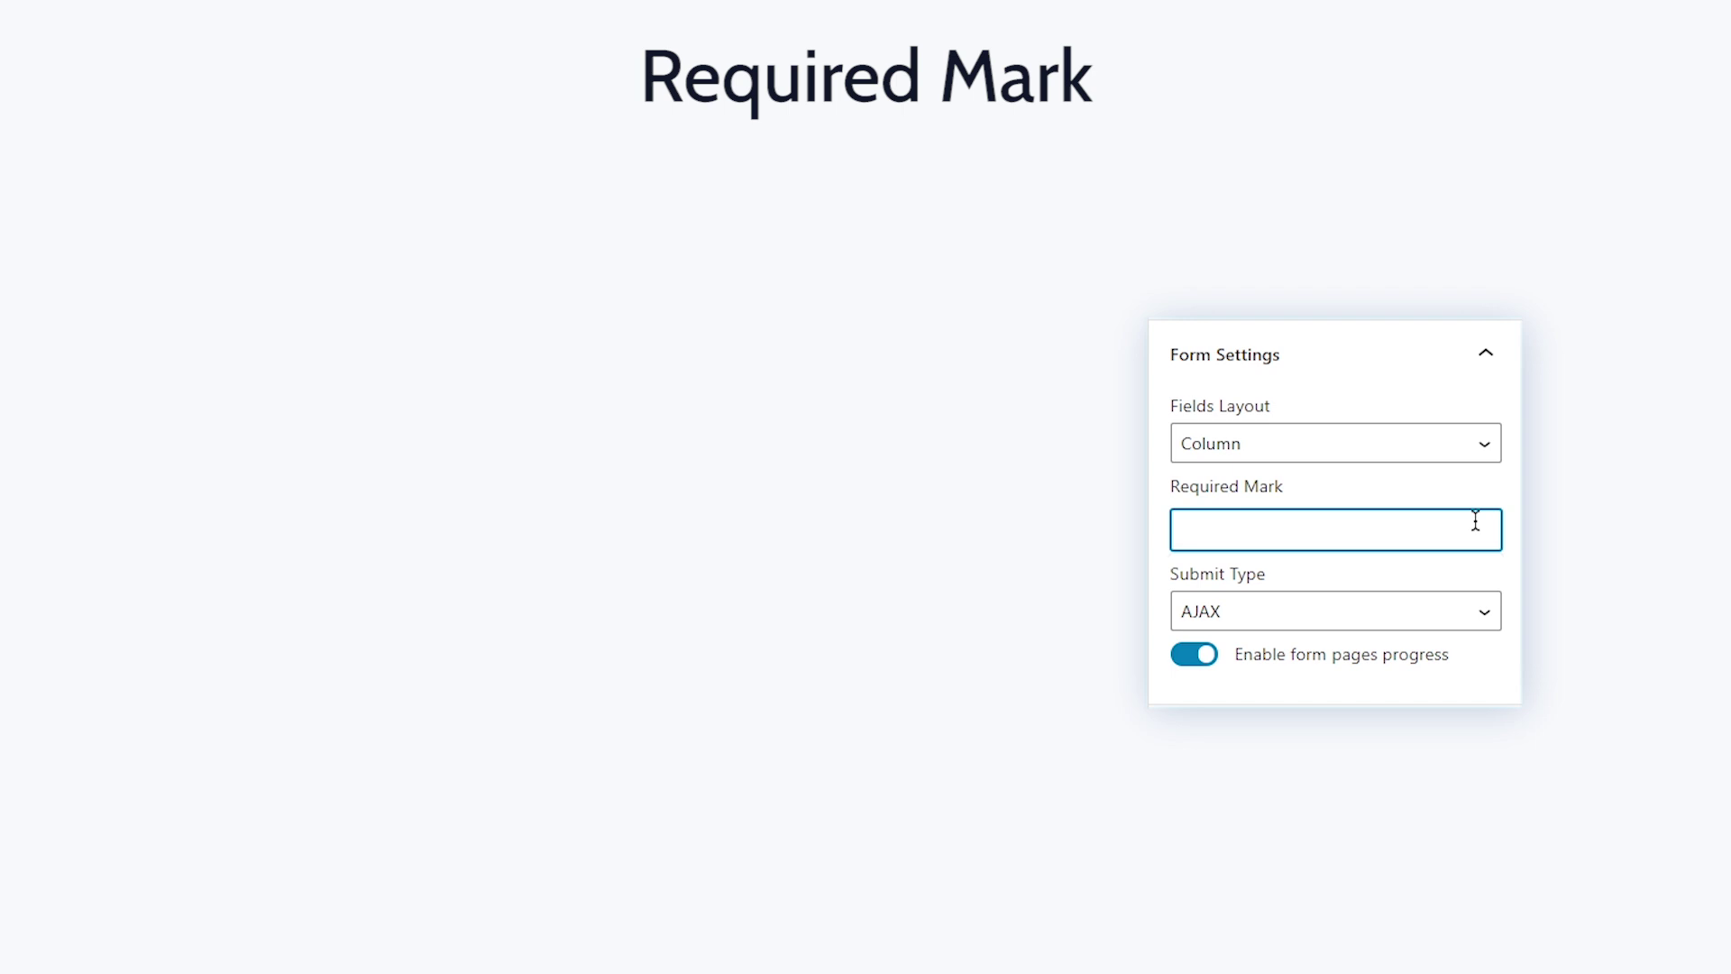
Enter * as the form's Required Mark
text(*)
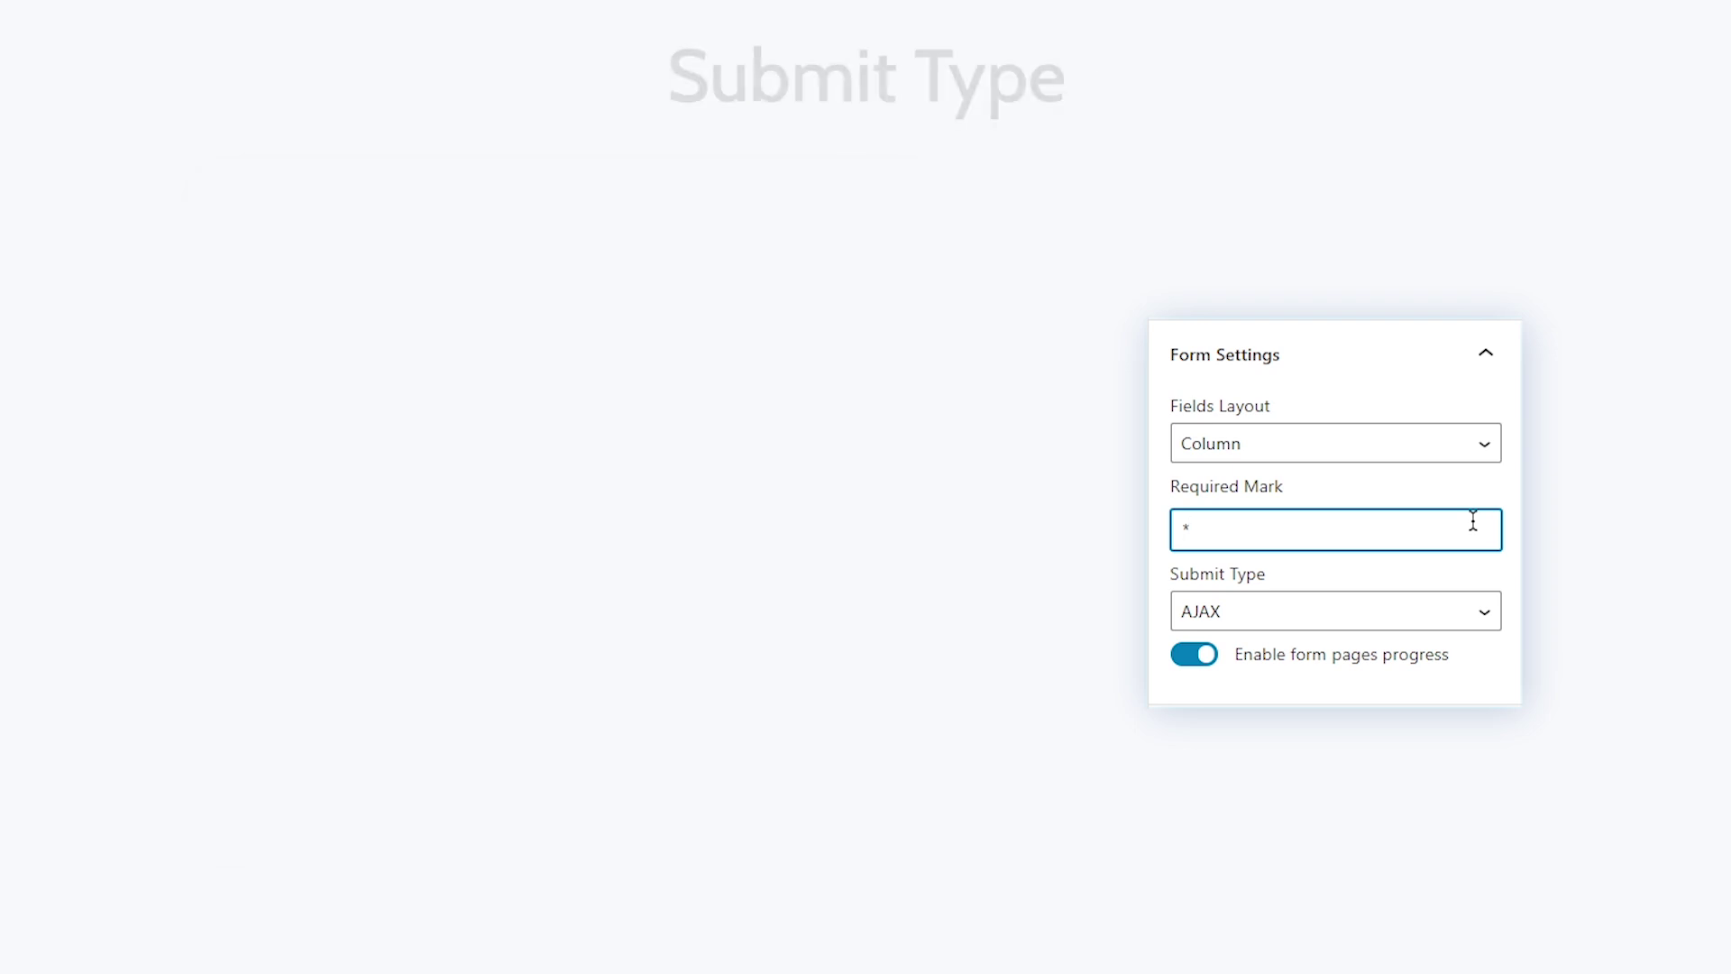
click(1487, 610)
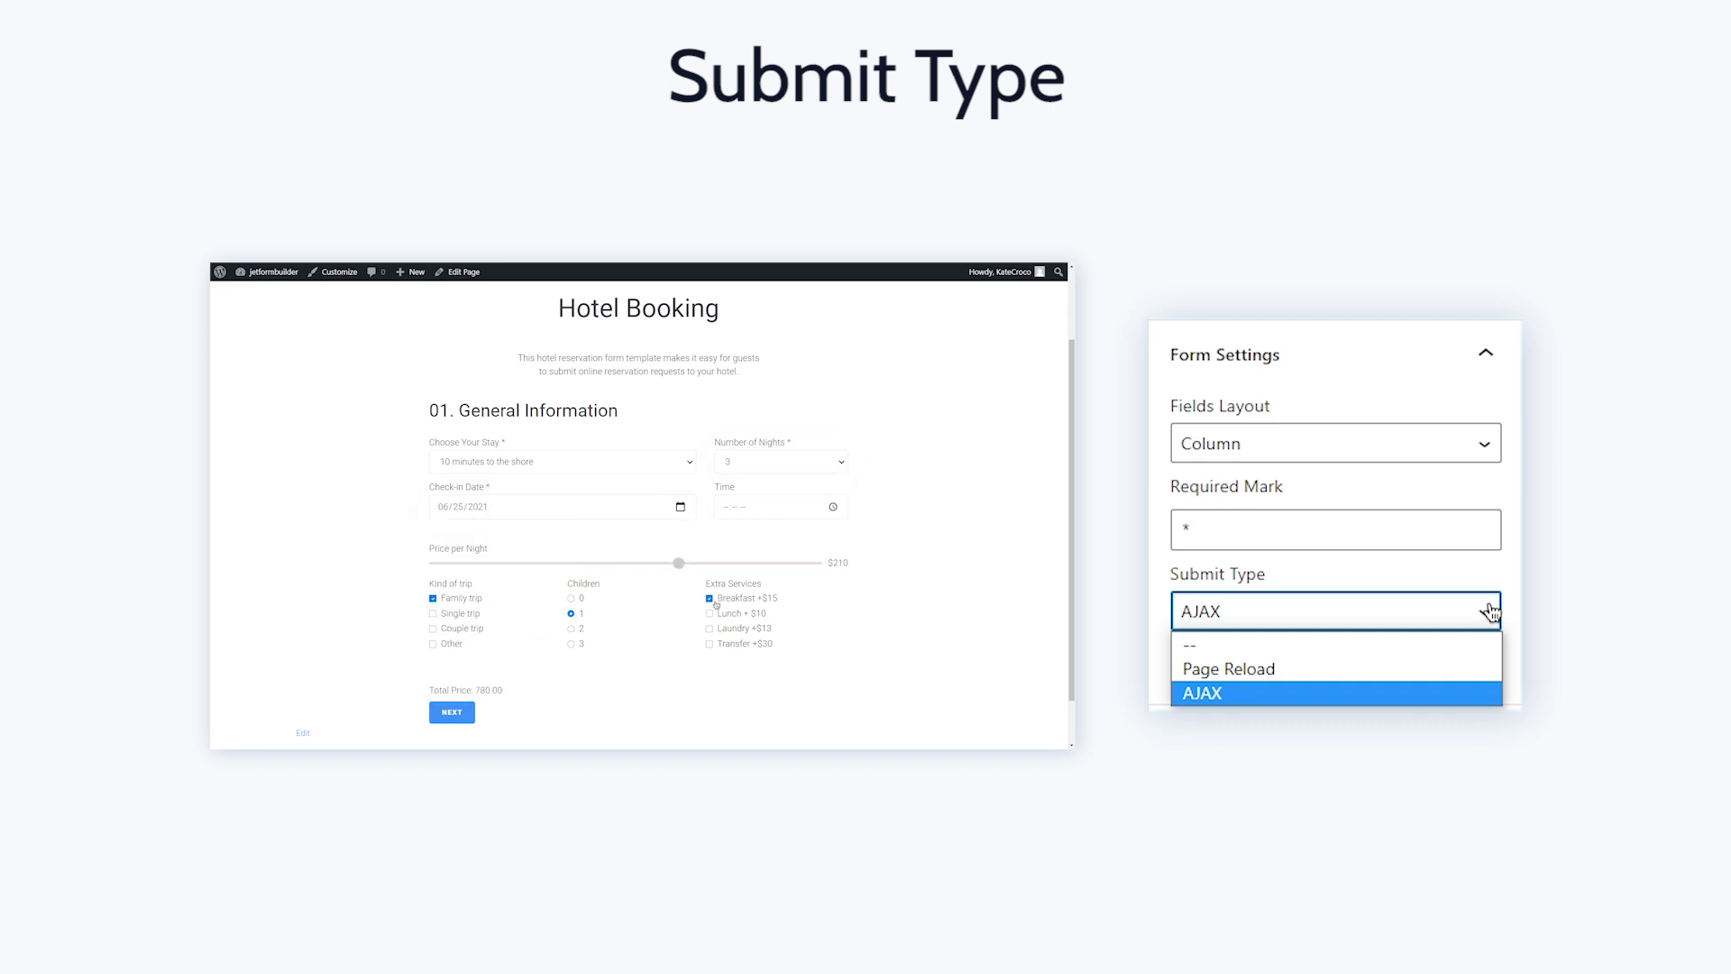
click(1467, 668)
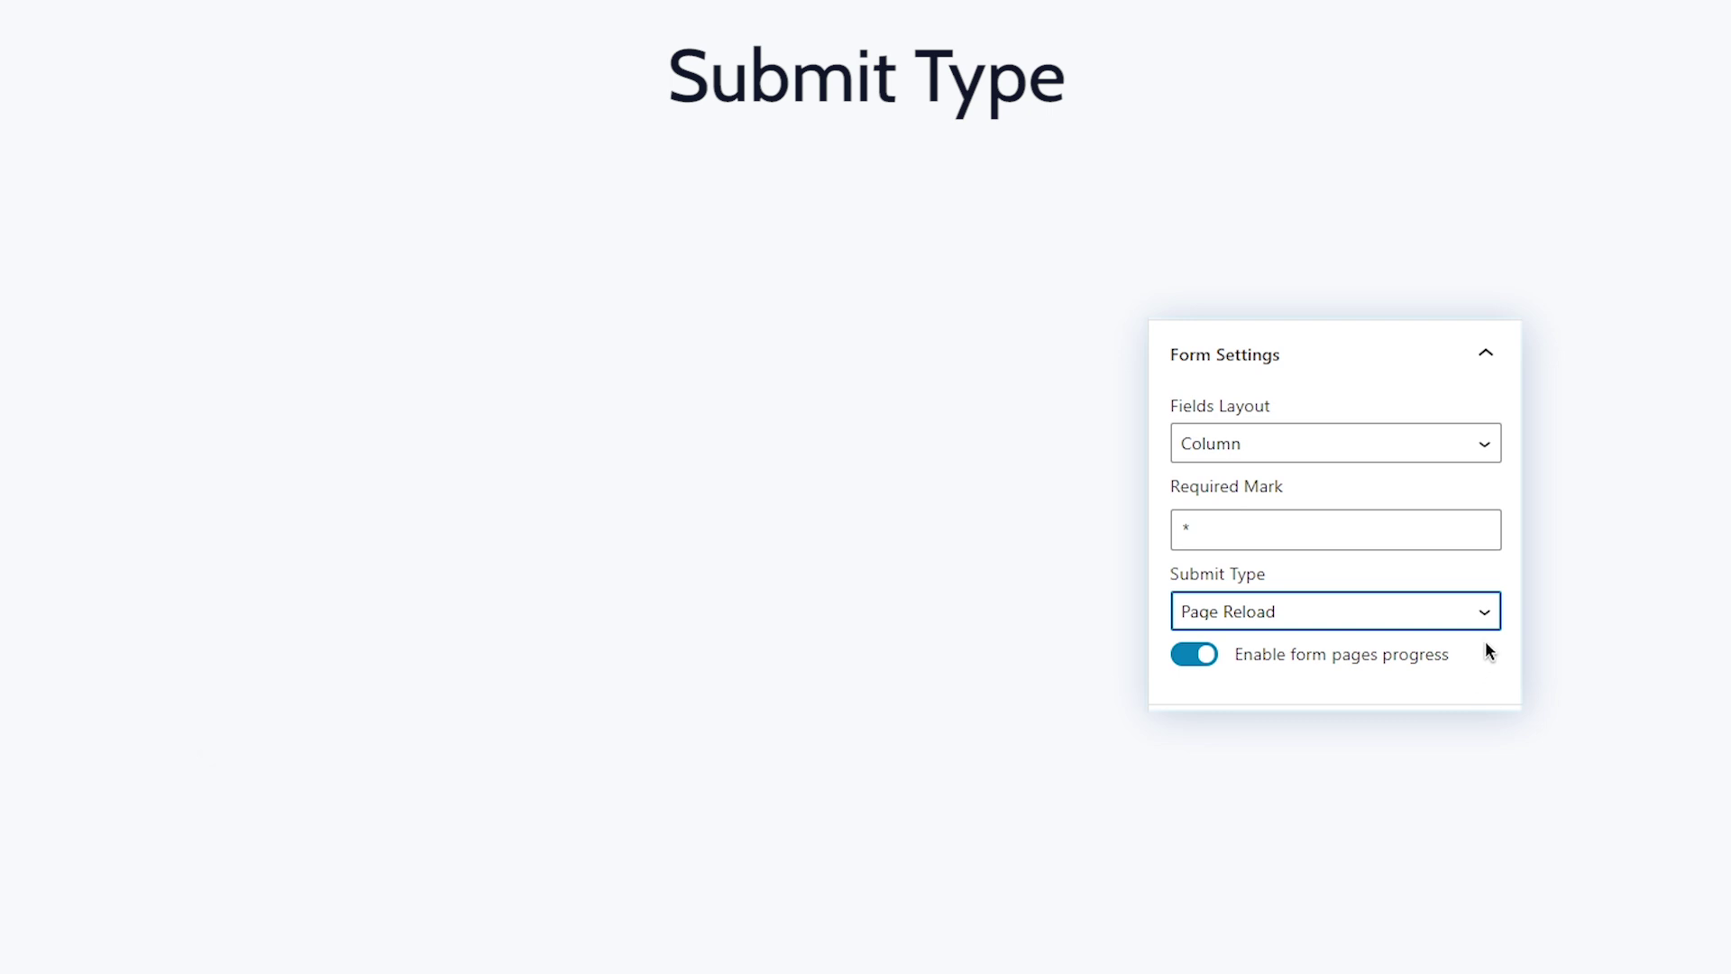
click(1483, 611)
click(1474, 694)
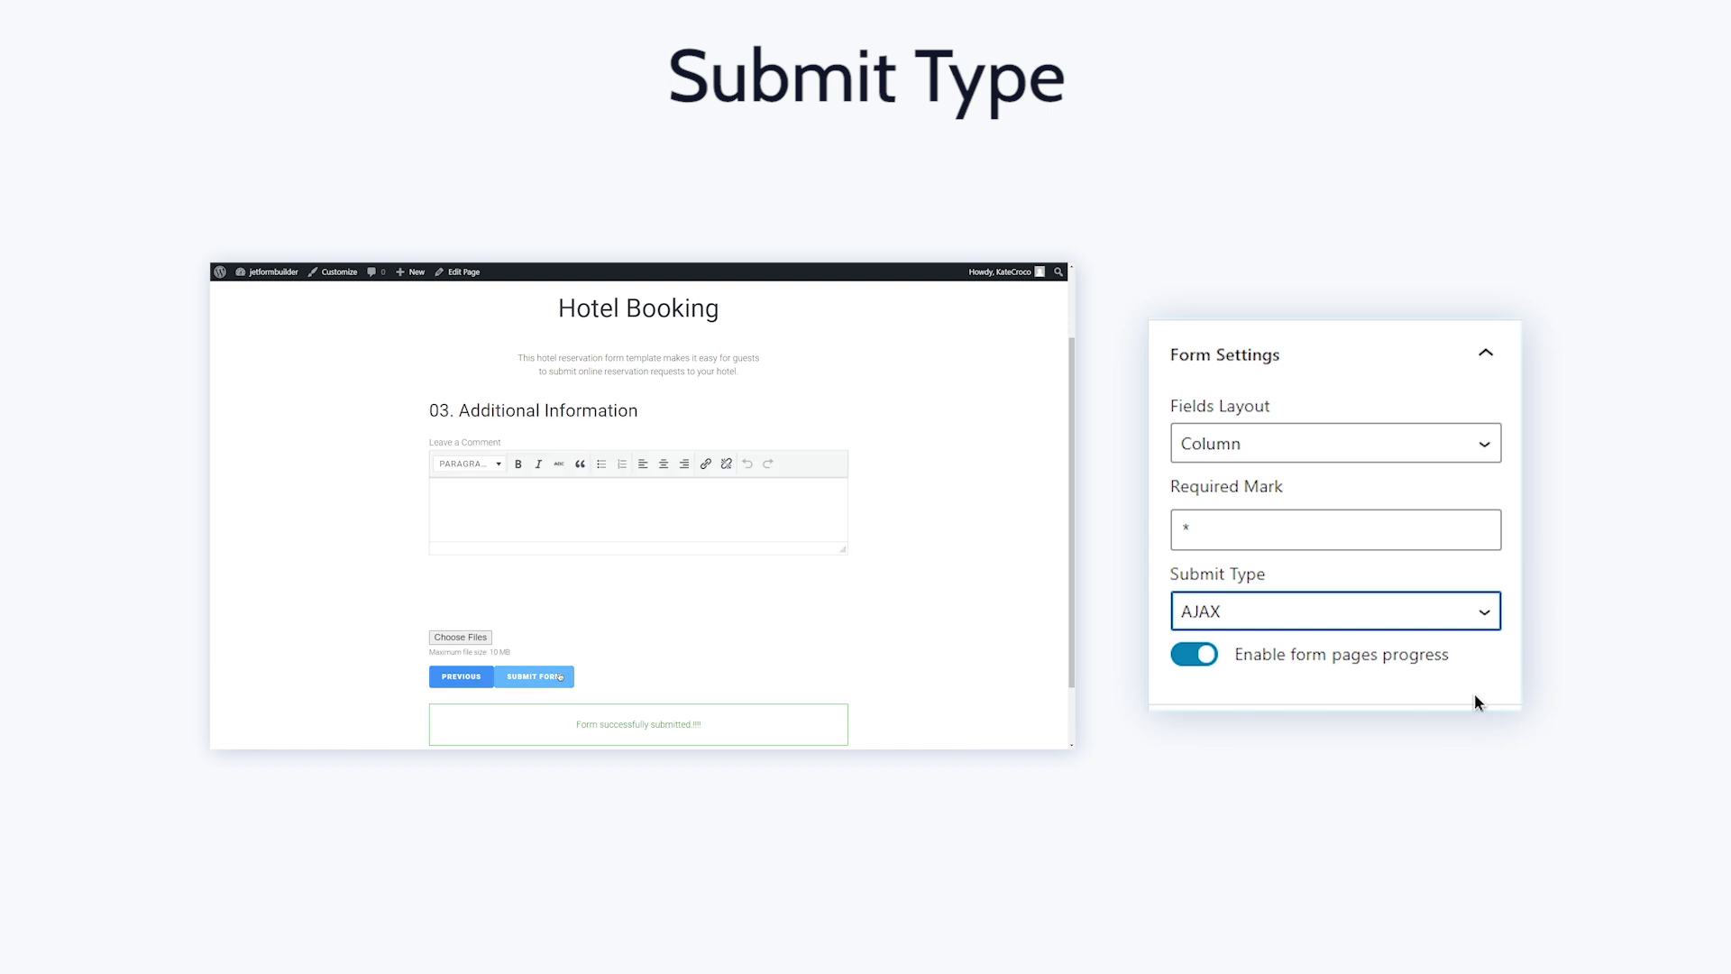
click(1212, 655)
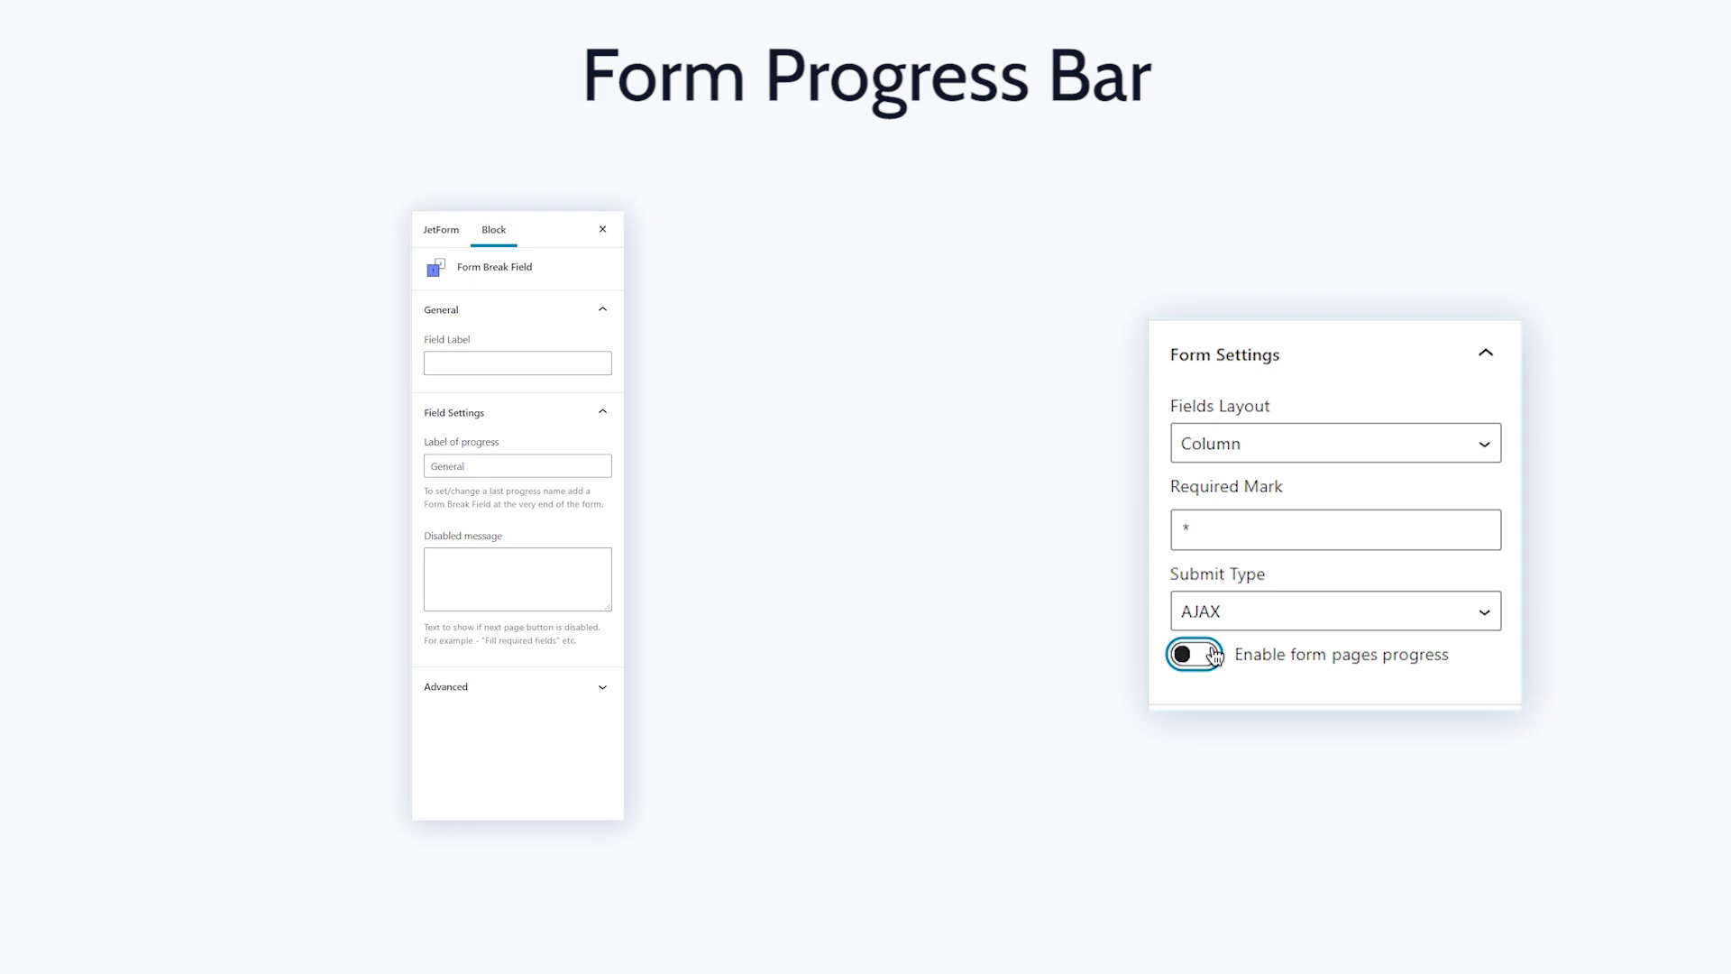
click(1195, 655)
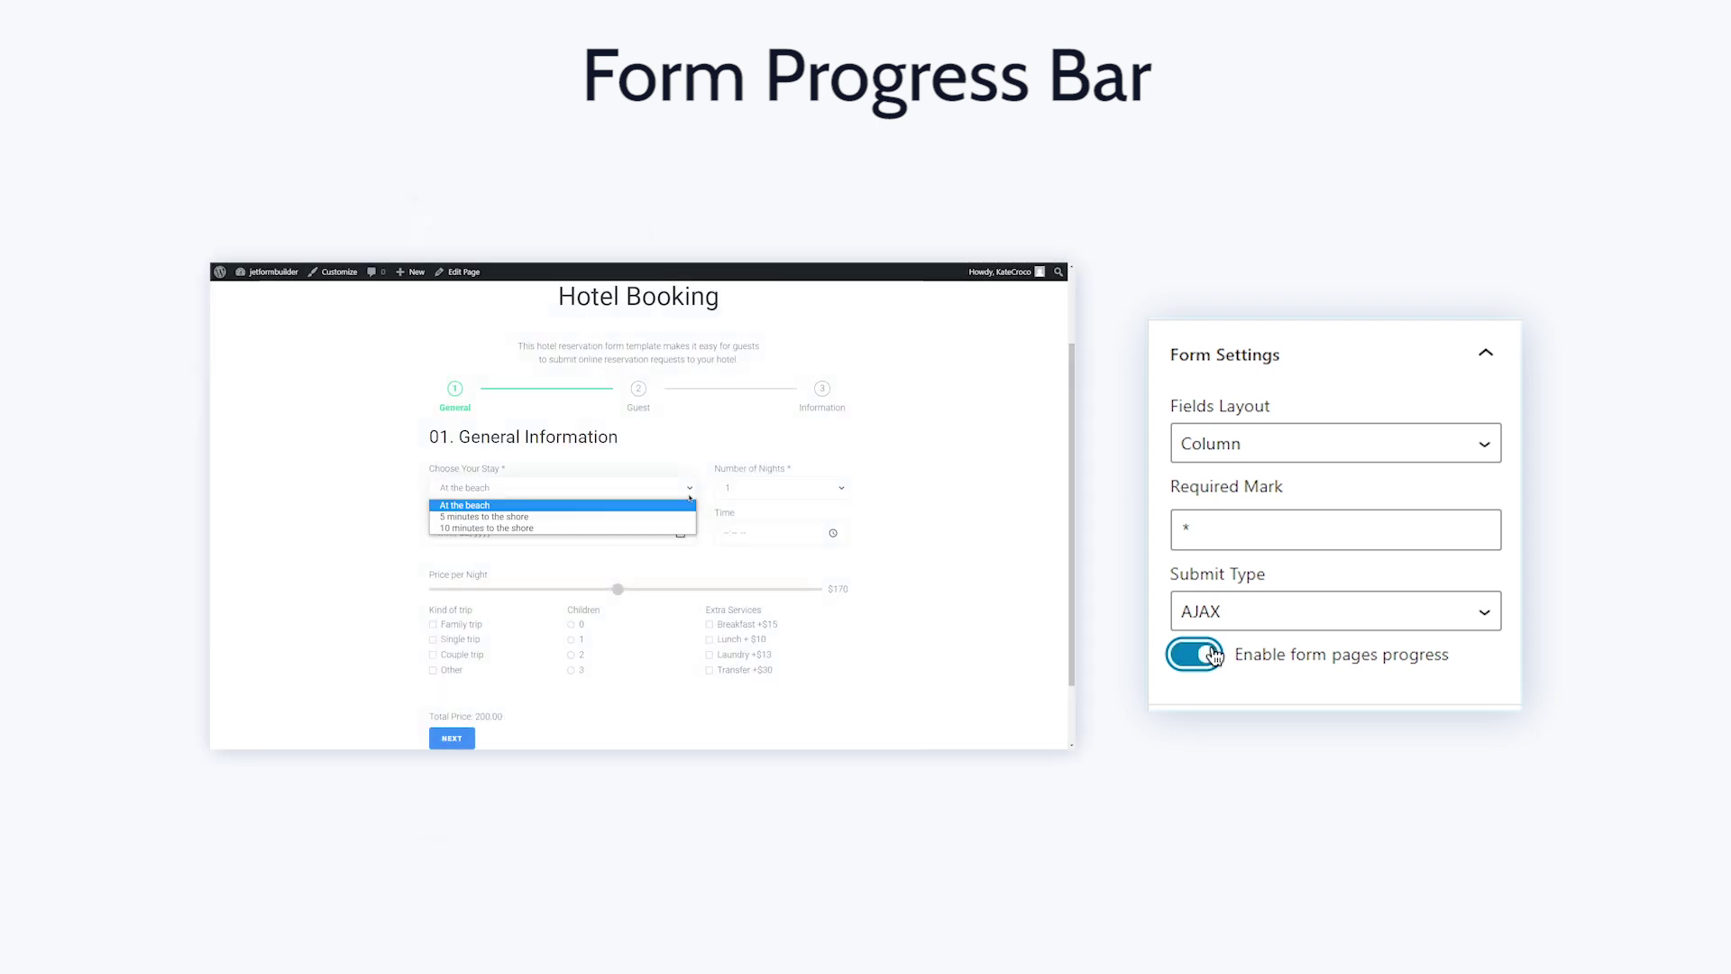